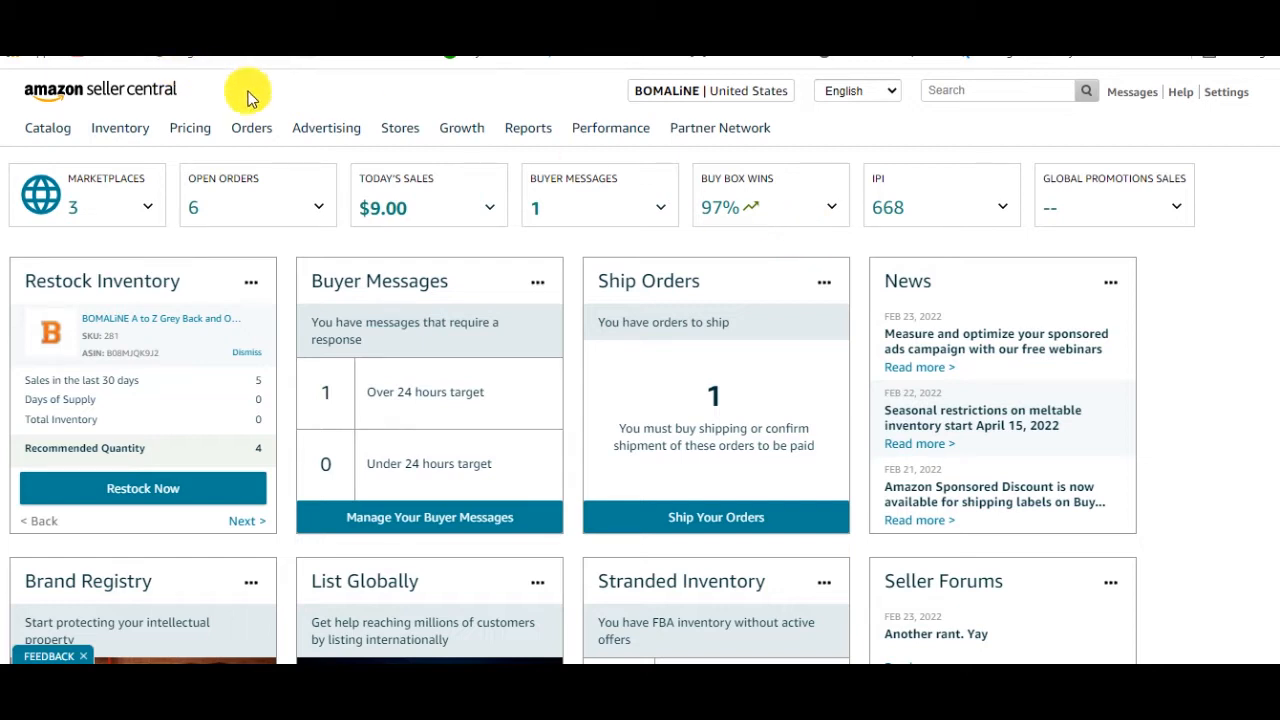
Open the Manage Orders page and look over the seller-fulfilled orders
{"action": "mouse_move", "coordinate": [249, 145]}
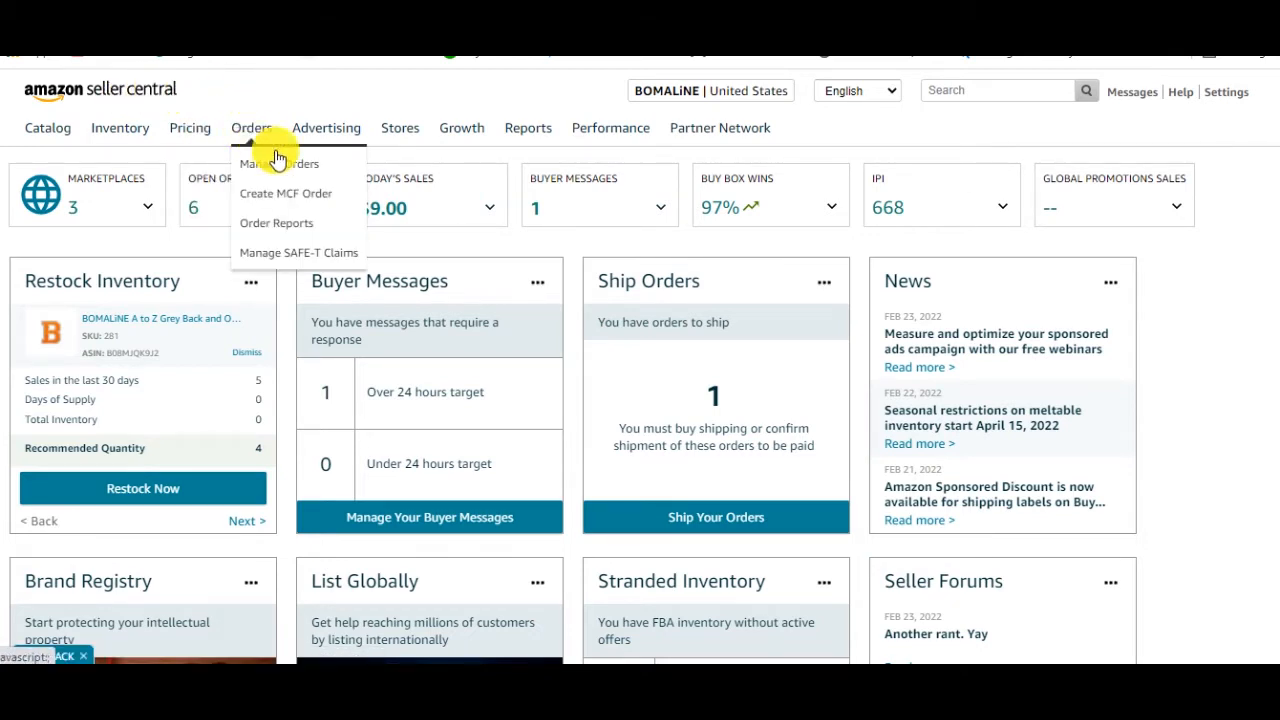
{"action": "left_click", "coordinate": [312, 180]}
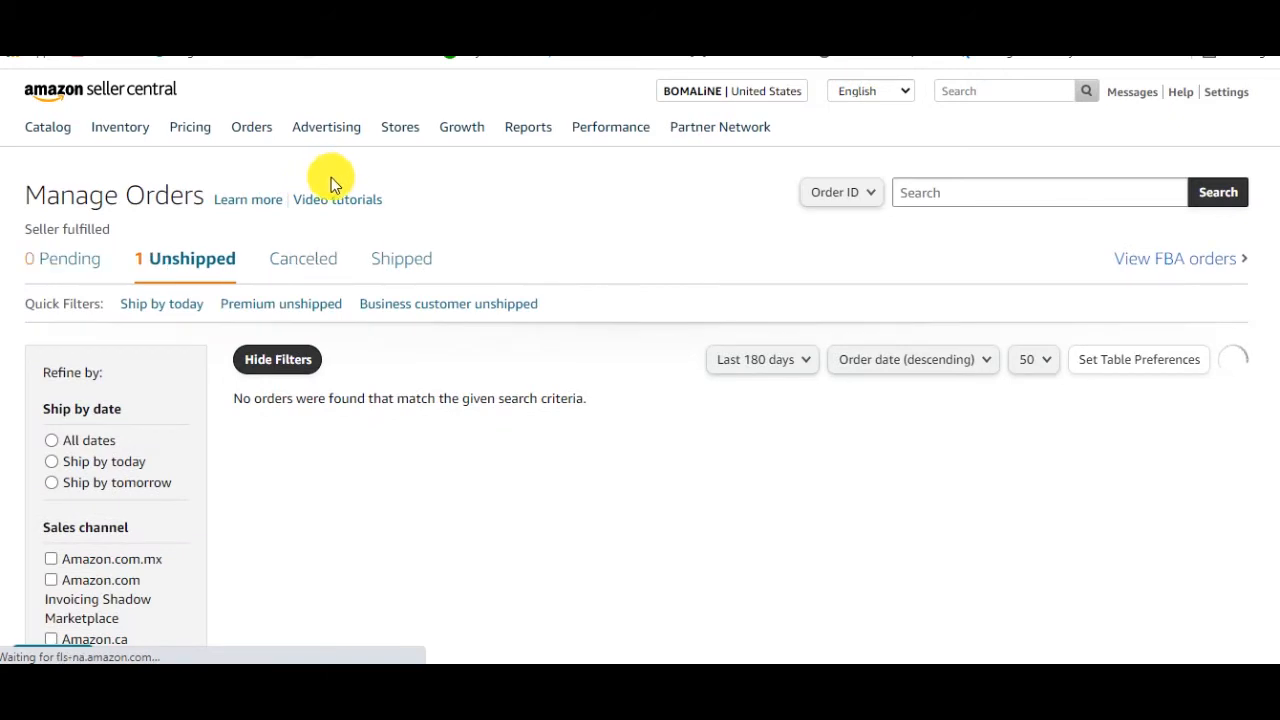
{"action": "scroll", "coordinate": [316, 188], "scroll_direction": "down", "scroll_amount": 2}
{"action": "scroll", "coordinate": [290, 185], "scroll_direction": "up", "scroll_amount": 2}
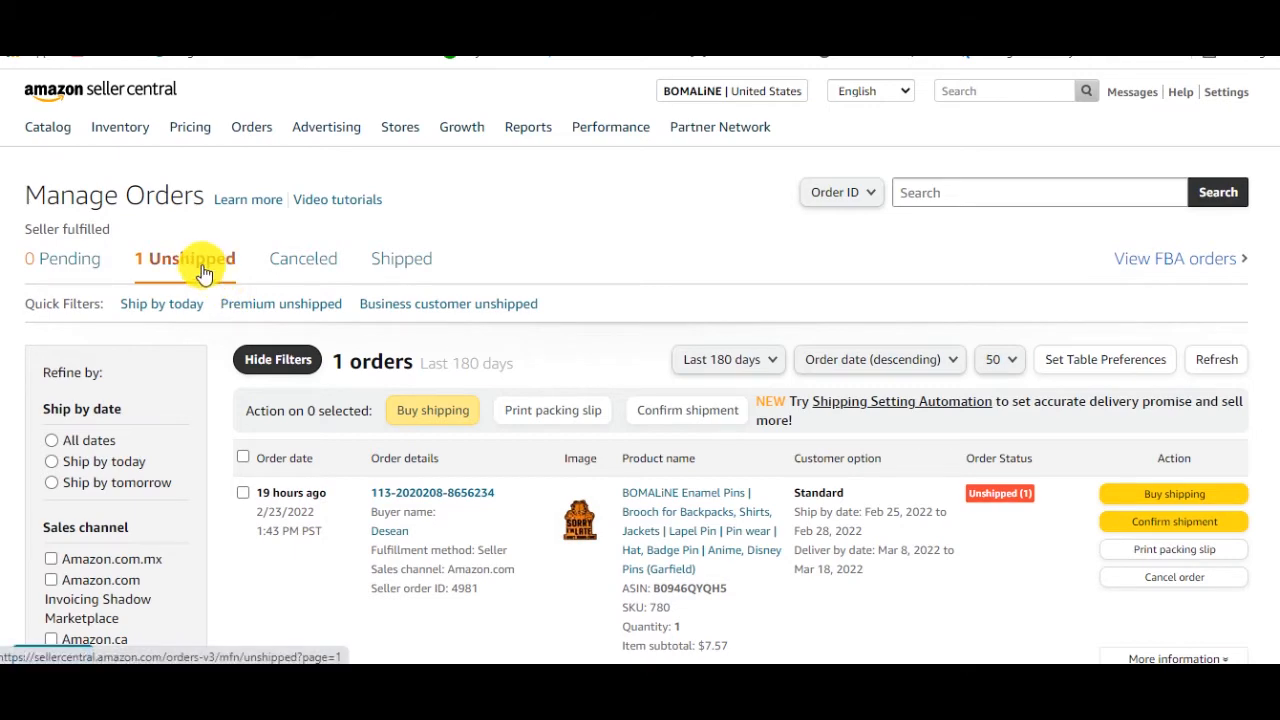
Check the pending orders, then return to the unshipped orders and review the order listed there
{"action": "left_click", "coordinate": [69, 264]}
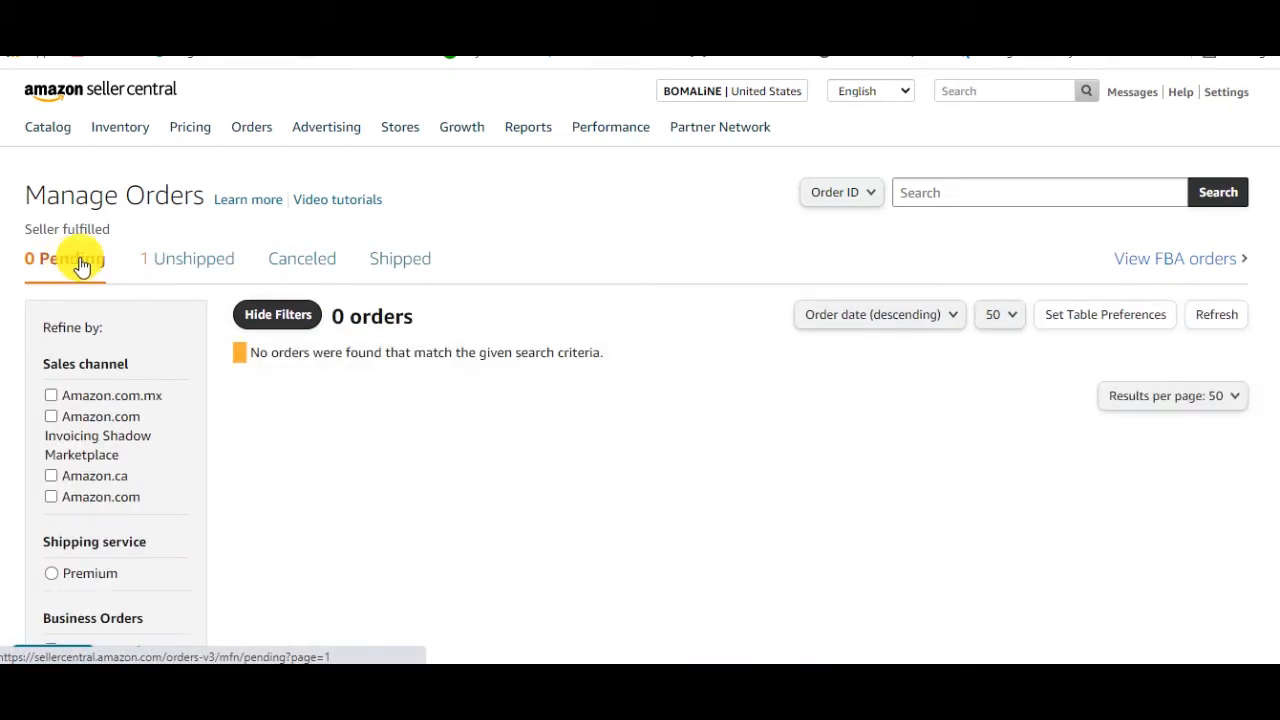
{"action": "left_click", "coordinate": [212, 265]}
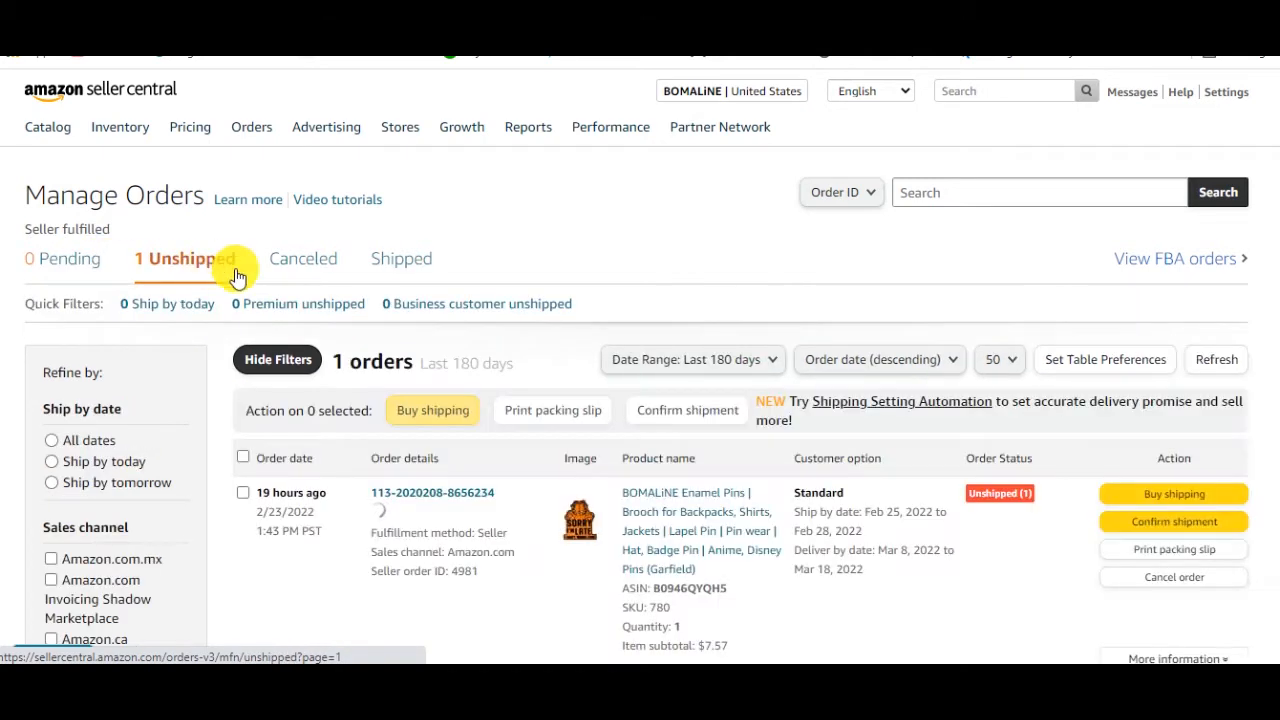
{"action": "scroll", "coordinate": [400, 286], "scroll_direction": "down", "scroll_amount": 1}
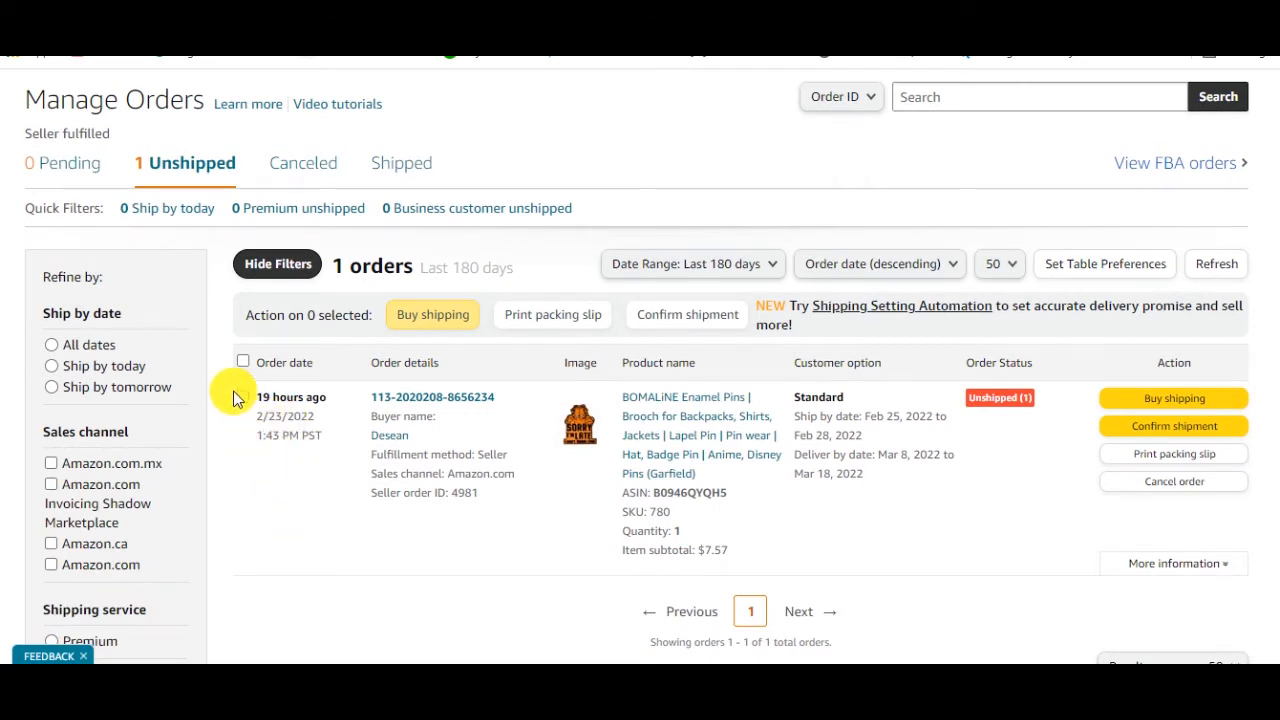
{"action": "scroll", "coordinate": [489, 443], "scroll_direction": "down", "scroll_amount": 2}
{"action": "scroll", "coordinate": [489, 443], "scroll_direction": "up", "scroll_amount": 1}
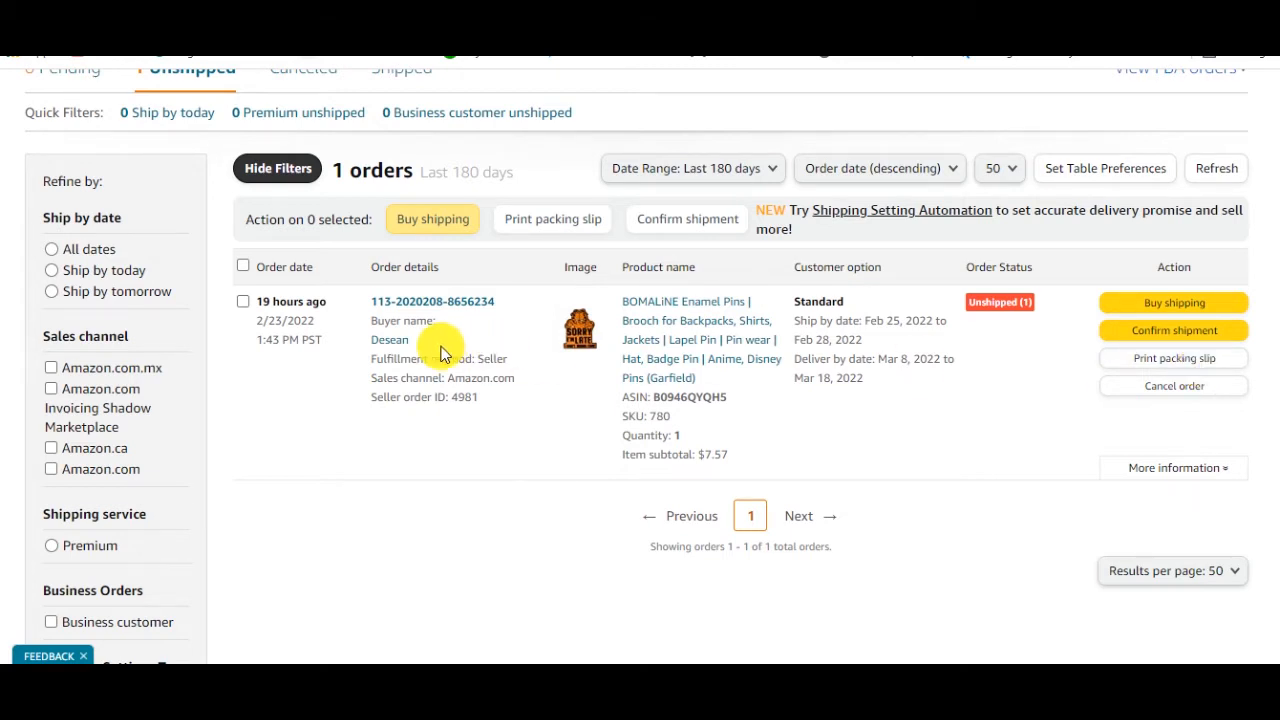
Select the unshipped order and open its packing slip, dismissing the print dialog
{"action": "left_click", "coordinate": [243, 302]}
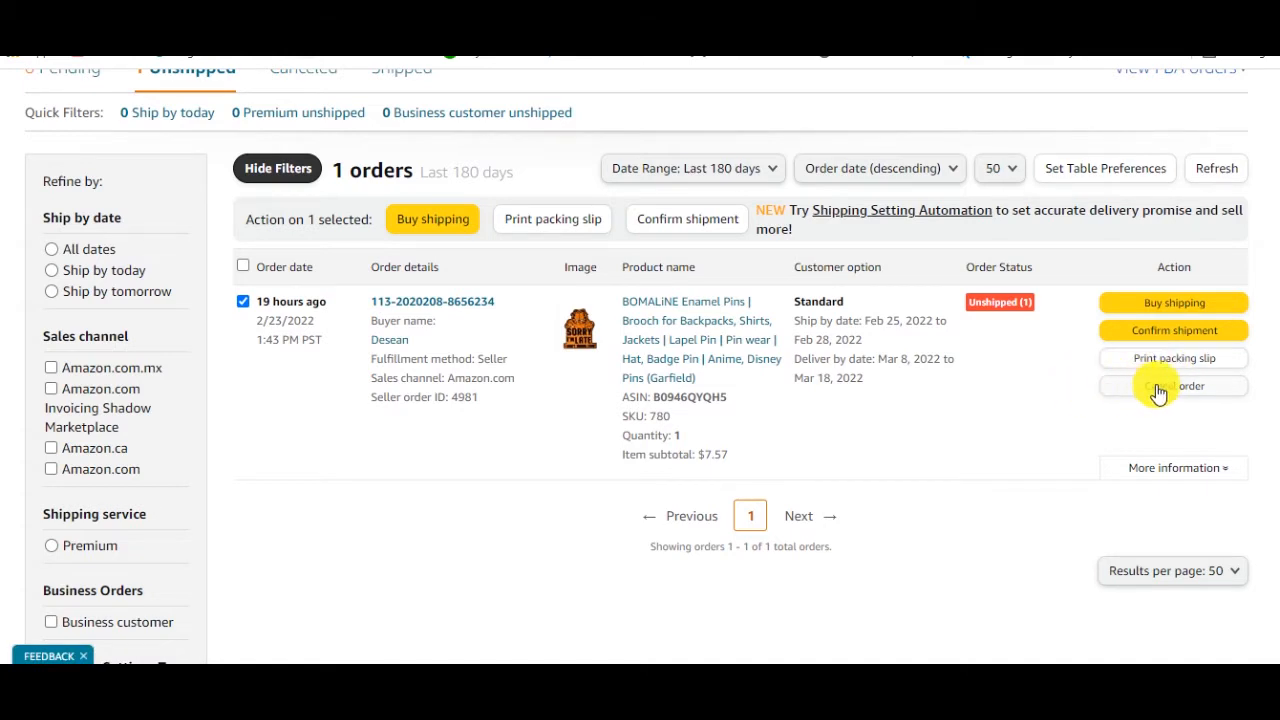
{"action": "left_click", "coordinate": [1208, 365]}
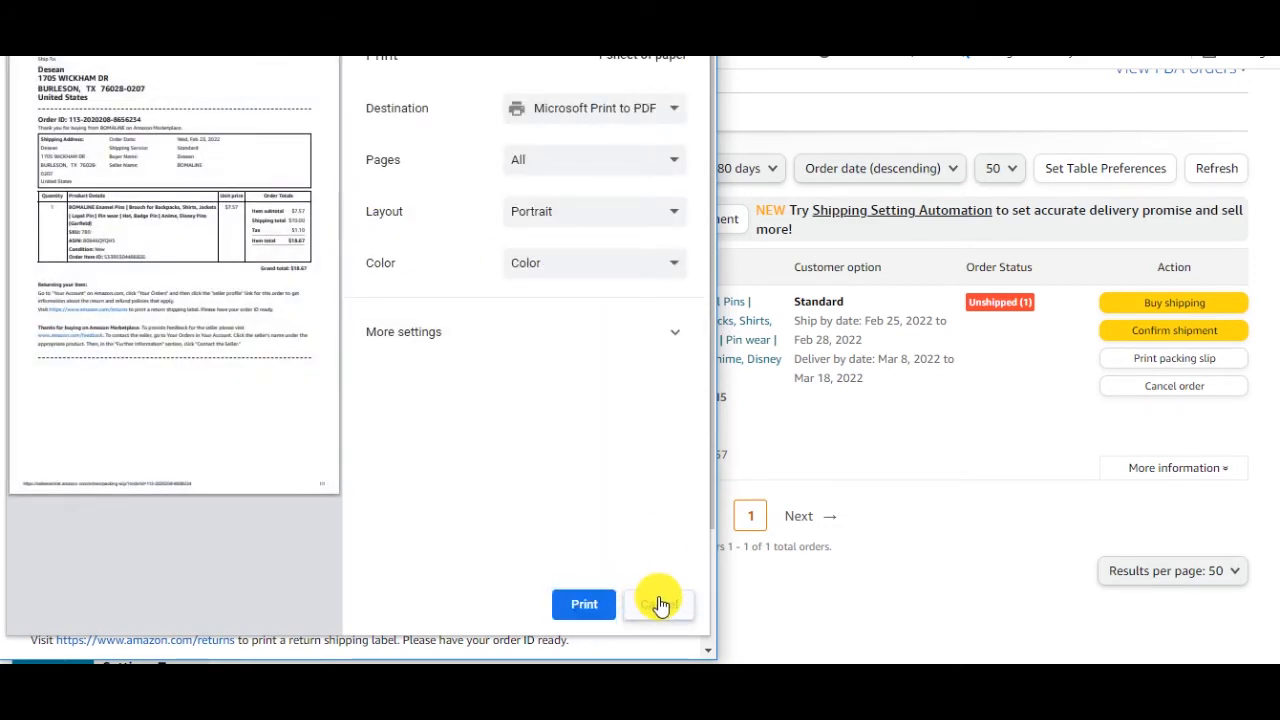
{"action": "left_click", "coordinate": [657, 604]}
{"action": "scroll", "coordinate": [343, 366], "scroll_direction": "down", "scroll_amount": 2}
{"action": "scroll", "coordinate": [229, 277], "scroll_direction": "up", "scroll_amount": 2}
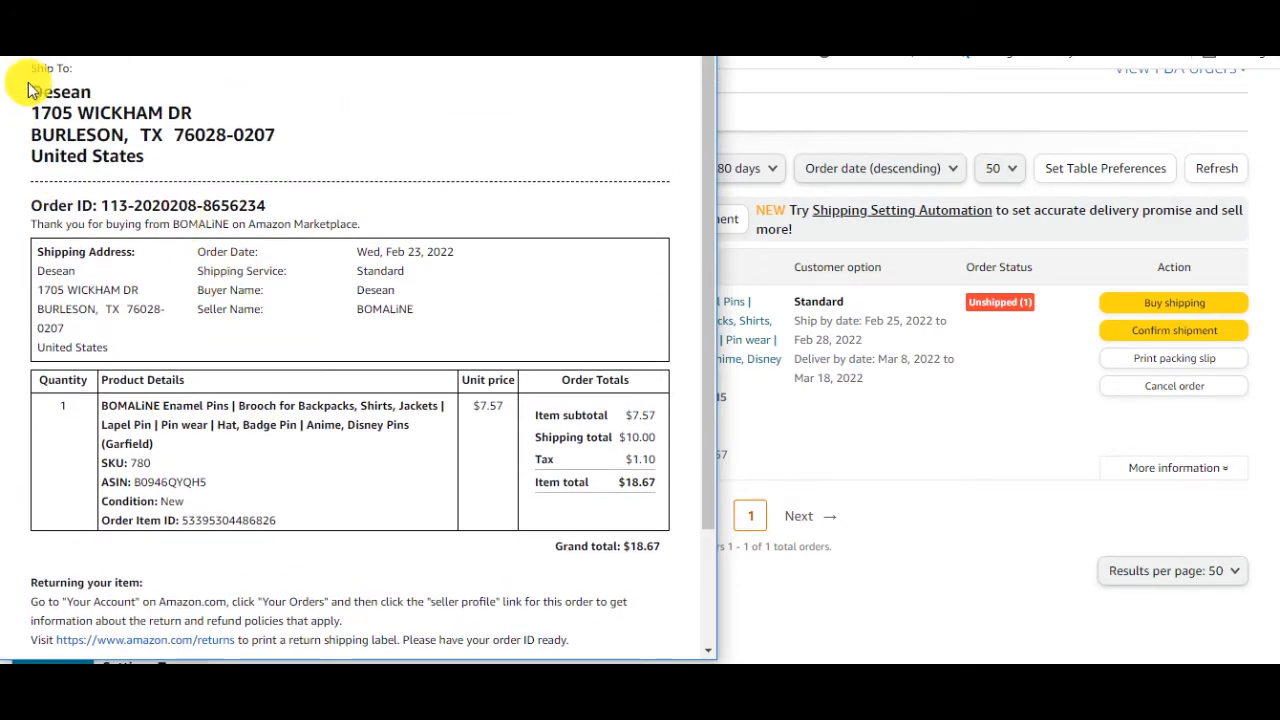
Examine the recipient's address block, the shipping address and the order details on the packing slip
{"action": "left_click_drag", "start_coordinate": [33, 68], "coordinate": [168, 112]}
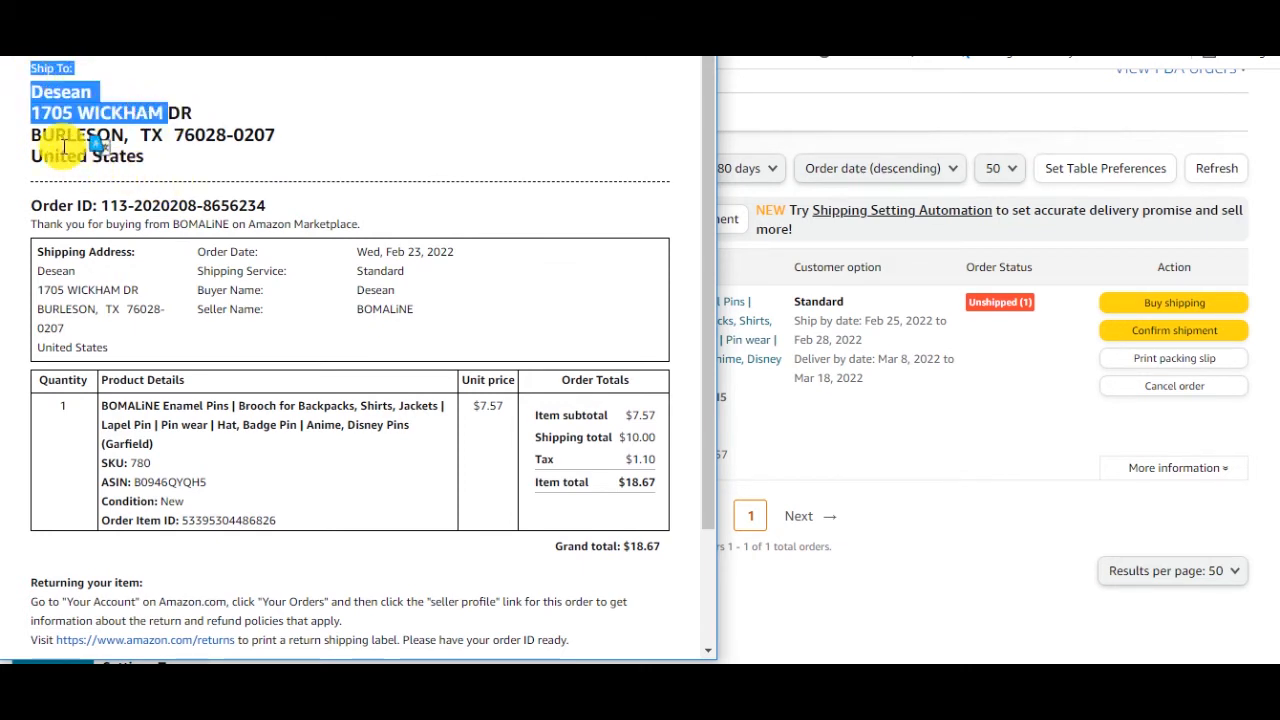
{"action": "left_click", "coordinate": [30, 66]}
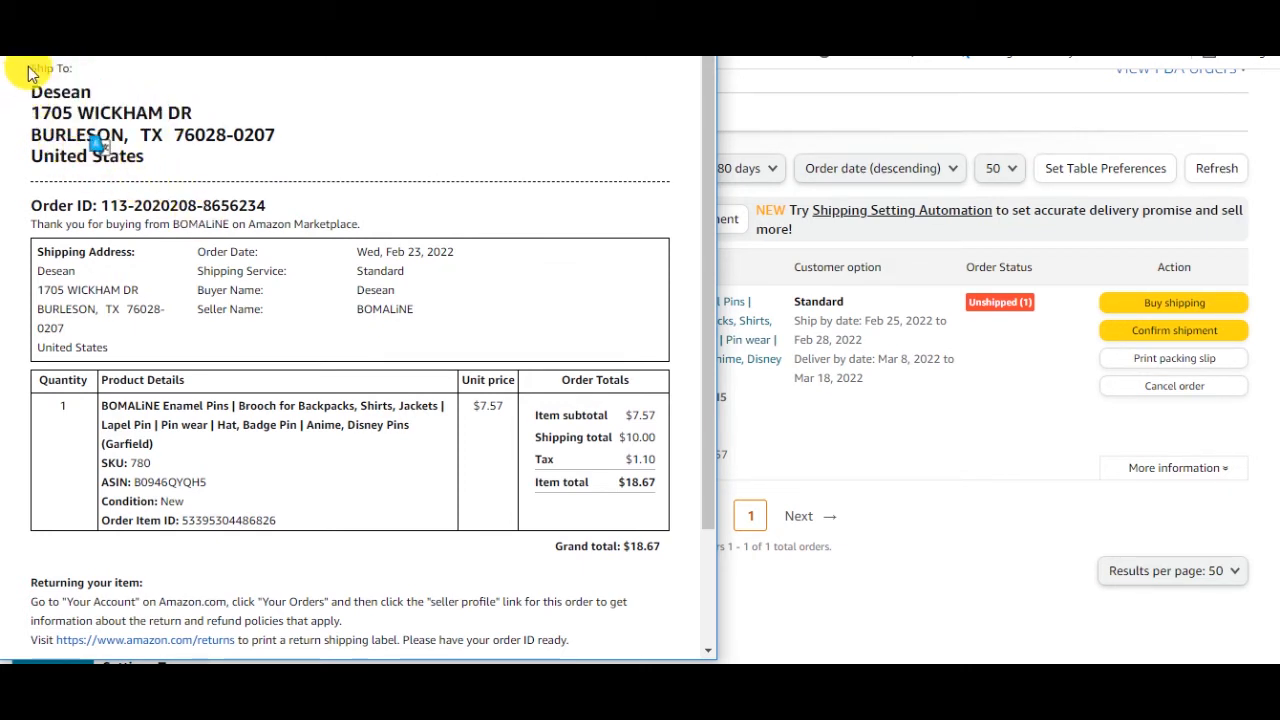
{"action": "left_click_drag", "start_coordinate": [29, 68], "coordinate": [249, 162]}
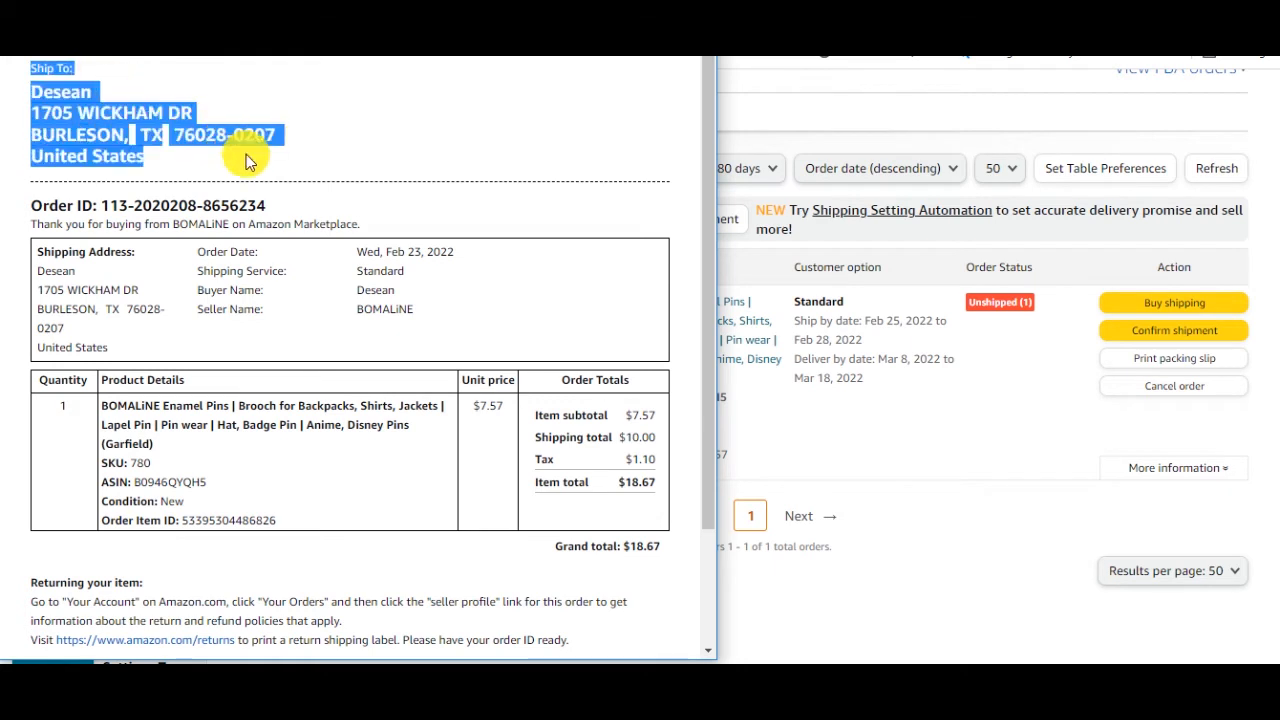
{"action": "left_click", "coordinate": [250, 164]}
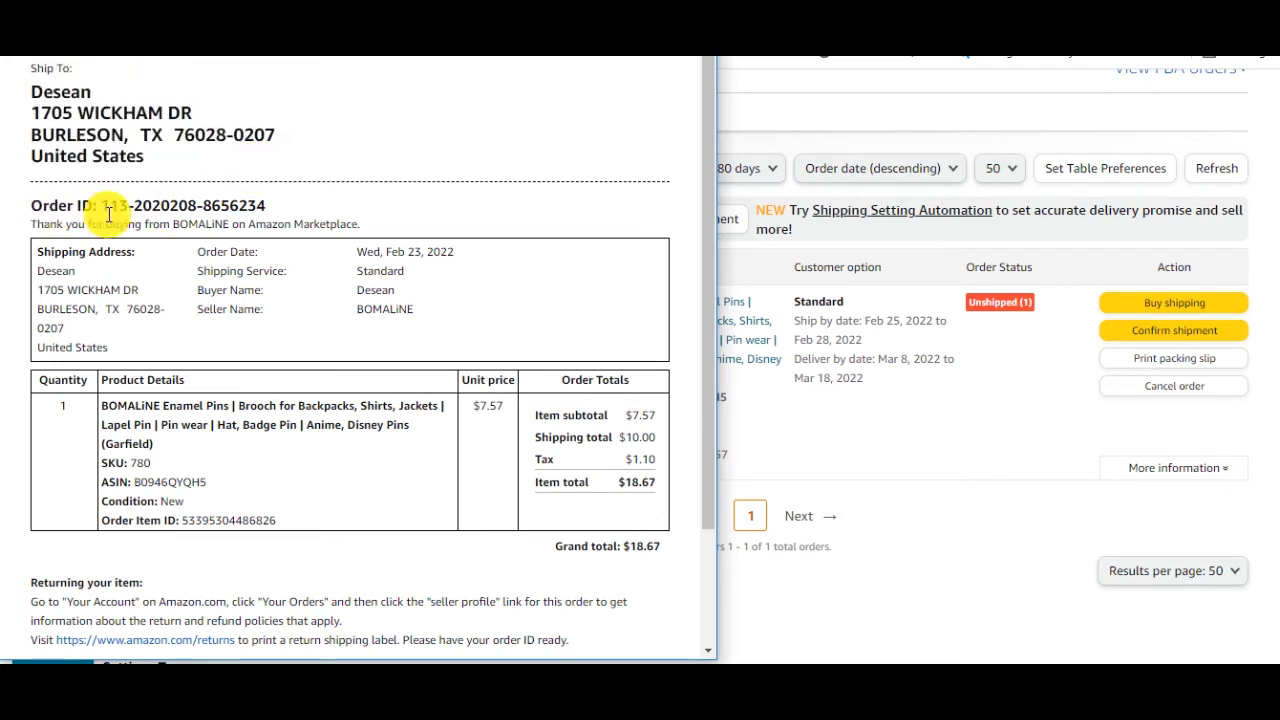
{"action": "left_click_drag", "start_coordinate": [34, 250], "coordinate": [110, 350]}
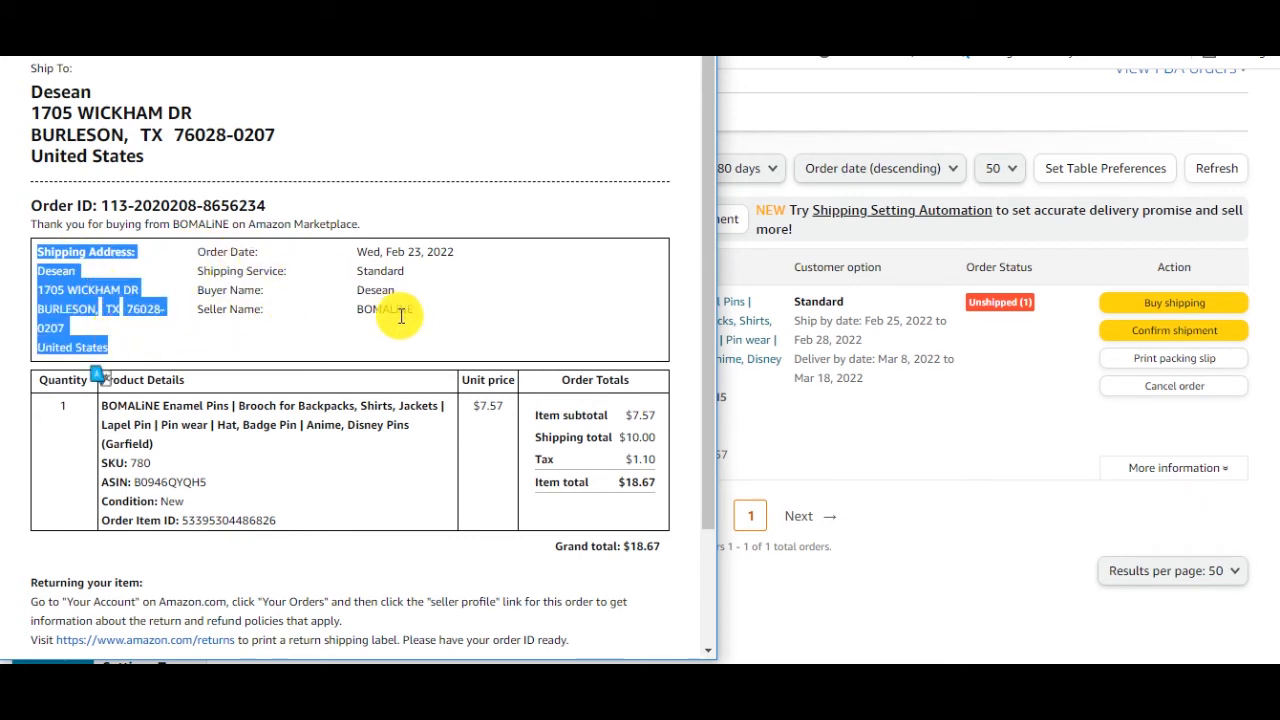
{"action": "left_click_drag", "start_coordinate": [177, 257], "coordinate": [440, 306]}
{"action": "scroll", "coordinate": [109, 394], "scroll_direction": "down", "scroll_amount": 3}
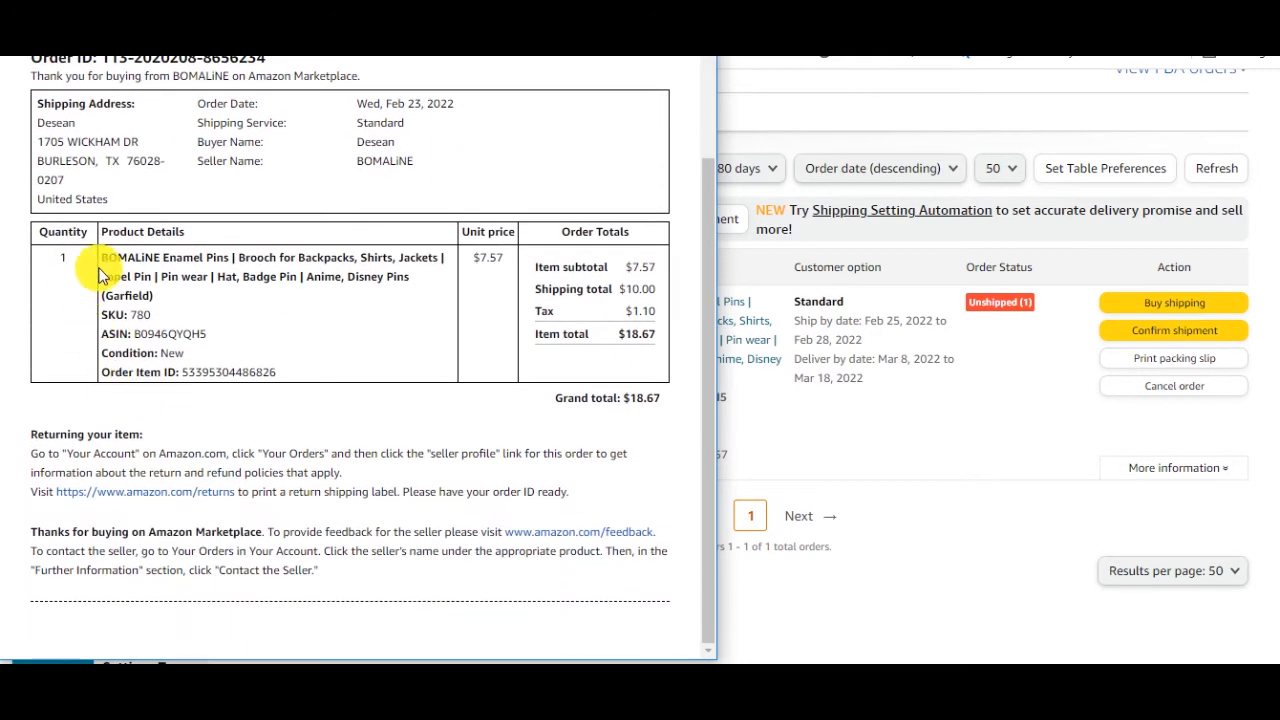
Check the SKU and unit price of the product on the packing slip
{"action": "double_click", "coordinate": [131, 318]}
{"action": "left_click", "coordinate": [252, 324]}
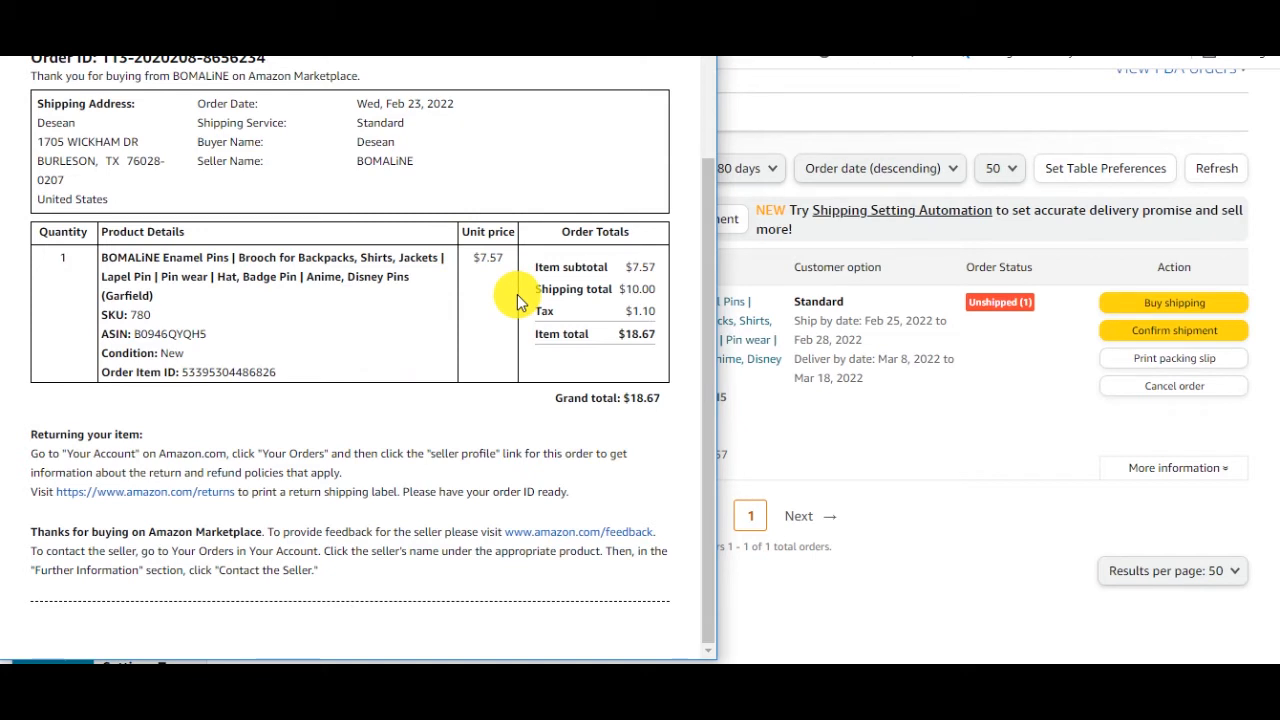
{"action": "left_click_drag", "start_coordinate": [497, 258], "coordinate": [472, 258]}
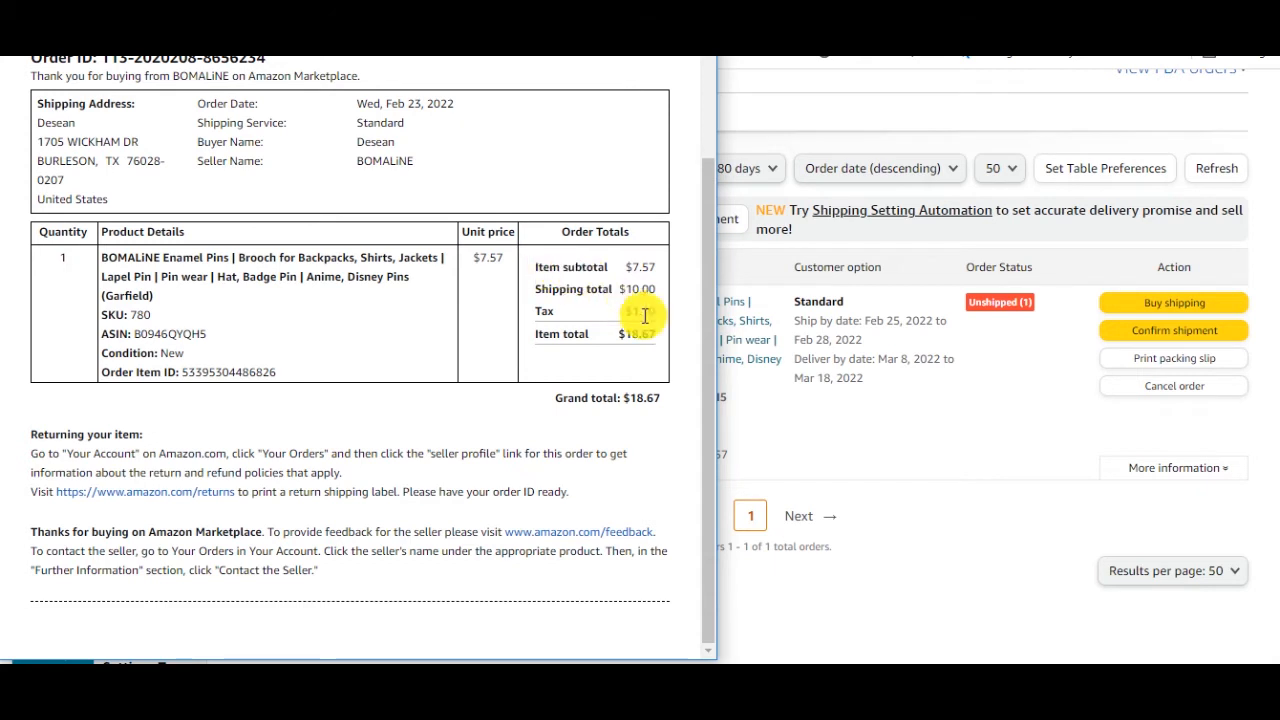
Examine the item subtotal, shipping, tax and item total on the packing slip, and close it
{"action": "left_click_drag", "start_coordinate": [536, 266], "coordinate": [651, 272]}
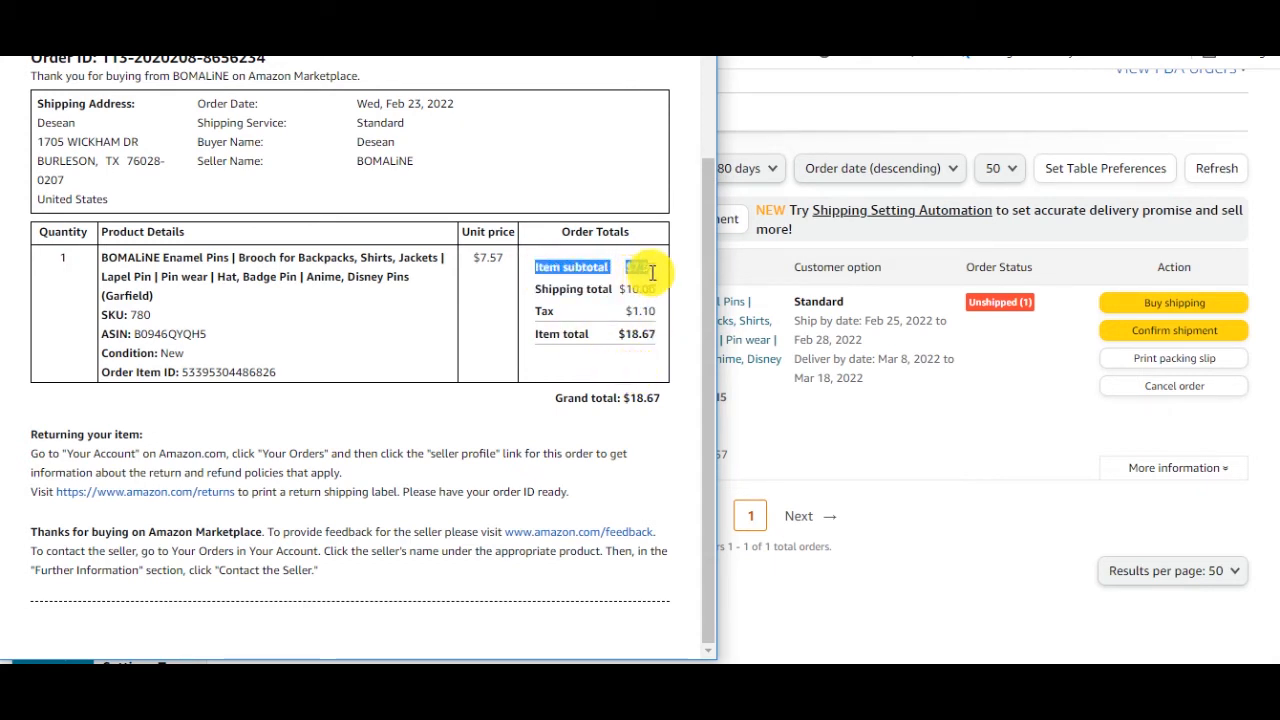
{"action": "left_click", "coordinate": [544, 290]}
{"action": "left_click_drag", "start_coordinate": [535, 266], "coordinate": [649, 290]}
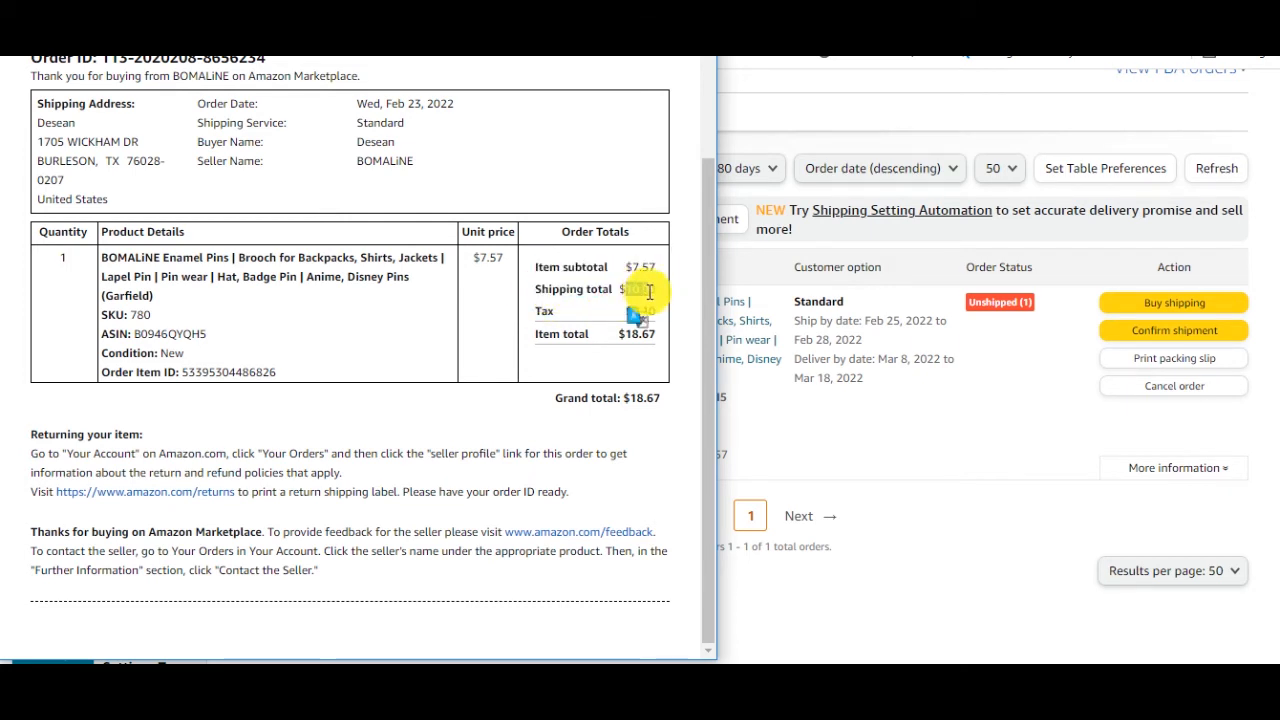
{"action": "left_click_drag", "start_coordinate": [537, 311], "coordinate": [656, 318]}
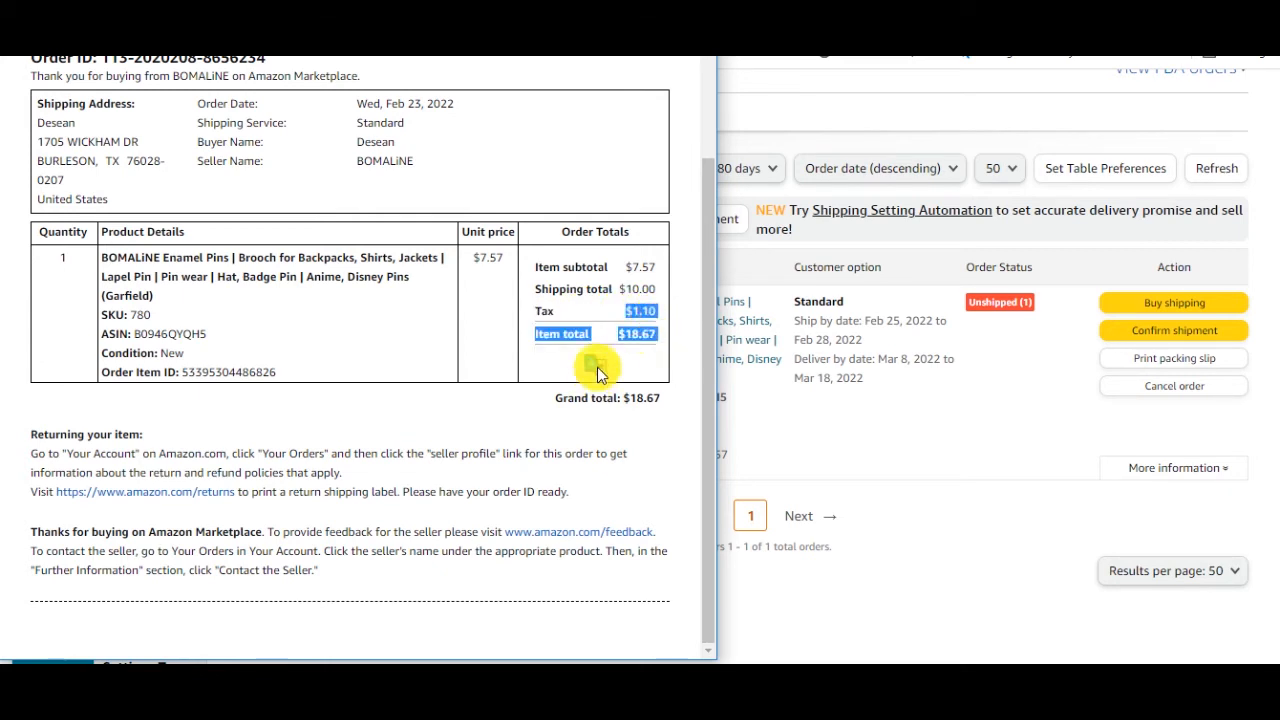
{"action": "left_click", "coordinate": [645, 322]}
{"action": "left_click_drag", "start_coordinate": [532, 338], "coordinate": [582, 338]}
{"action": "left_click", "coordinate": [645, 347]}
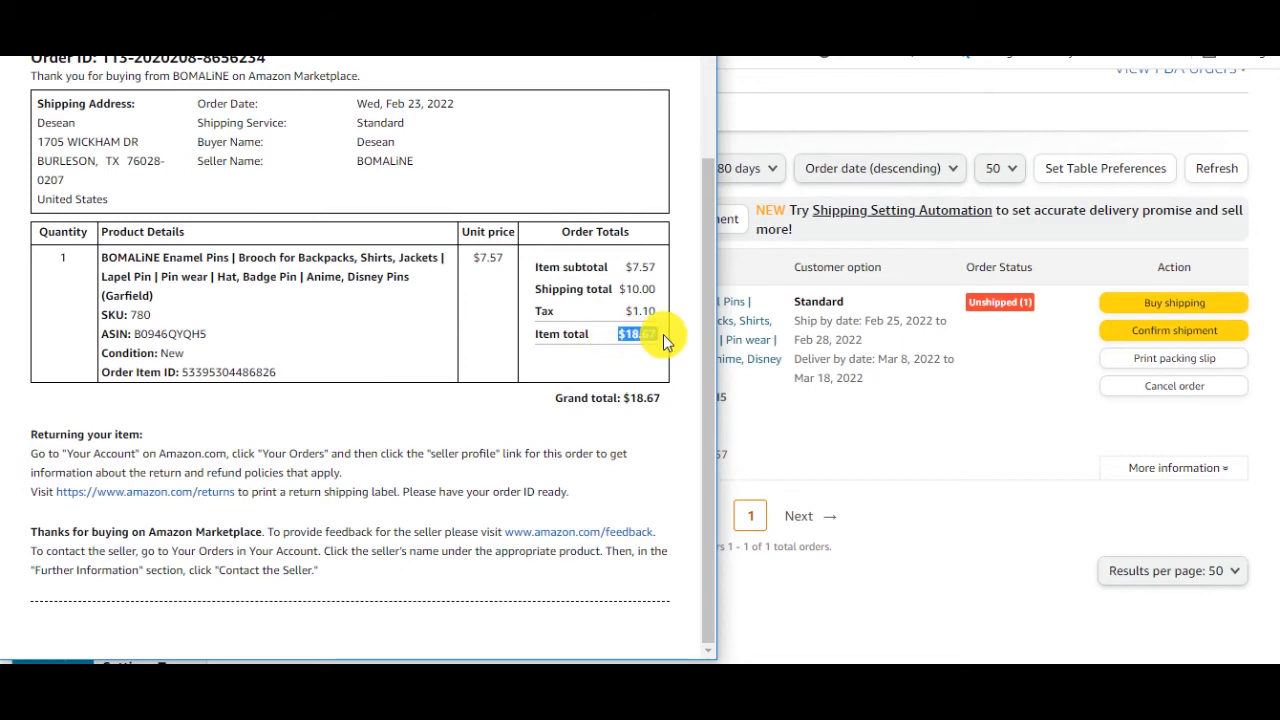
{"action": "scroll", "coordinate": [663, 334], "scroll_direction": "up", "scroll_amount": 2}
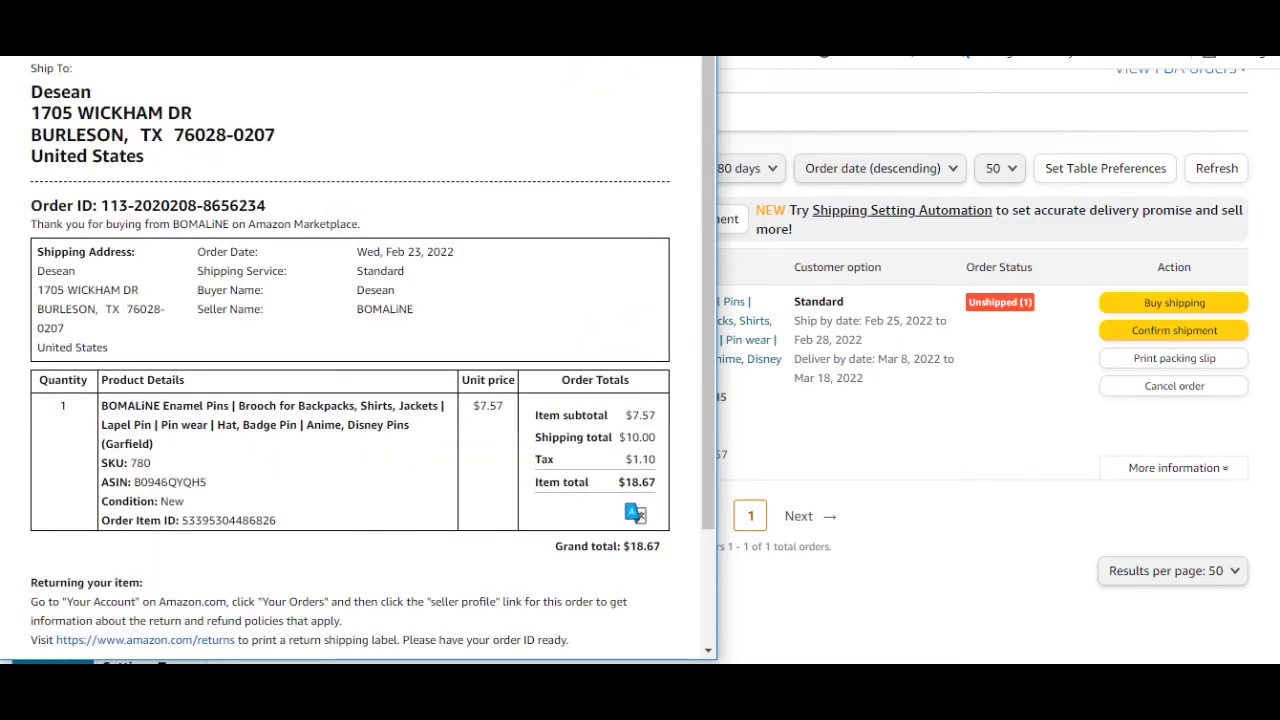
{"action": "scroll", "coordinate": [450, 390], "scroll_direction": "down", "scroll_amount": 2}
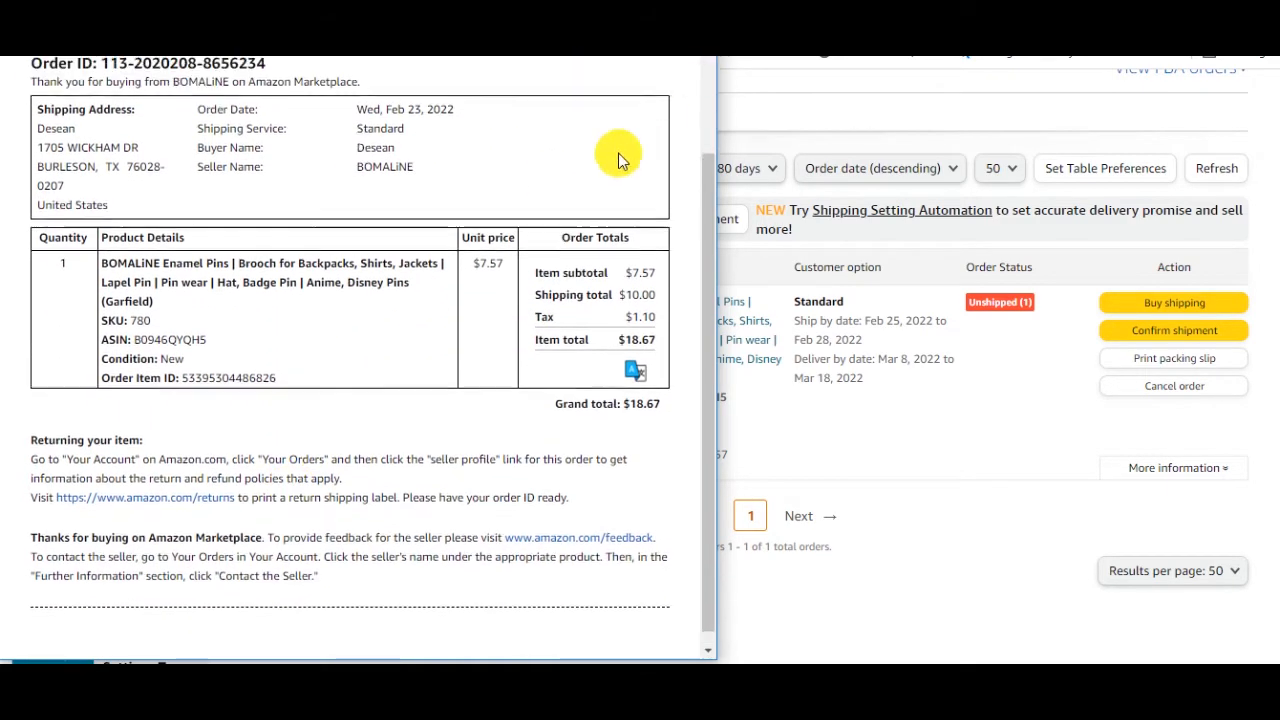
{"action": "scroll", "coordinate": [620, 160], "scroll_direction": "up", "scroll_amount": 2}
{"action": "key", "text": "Escape"}
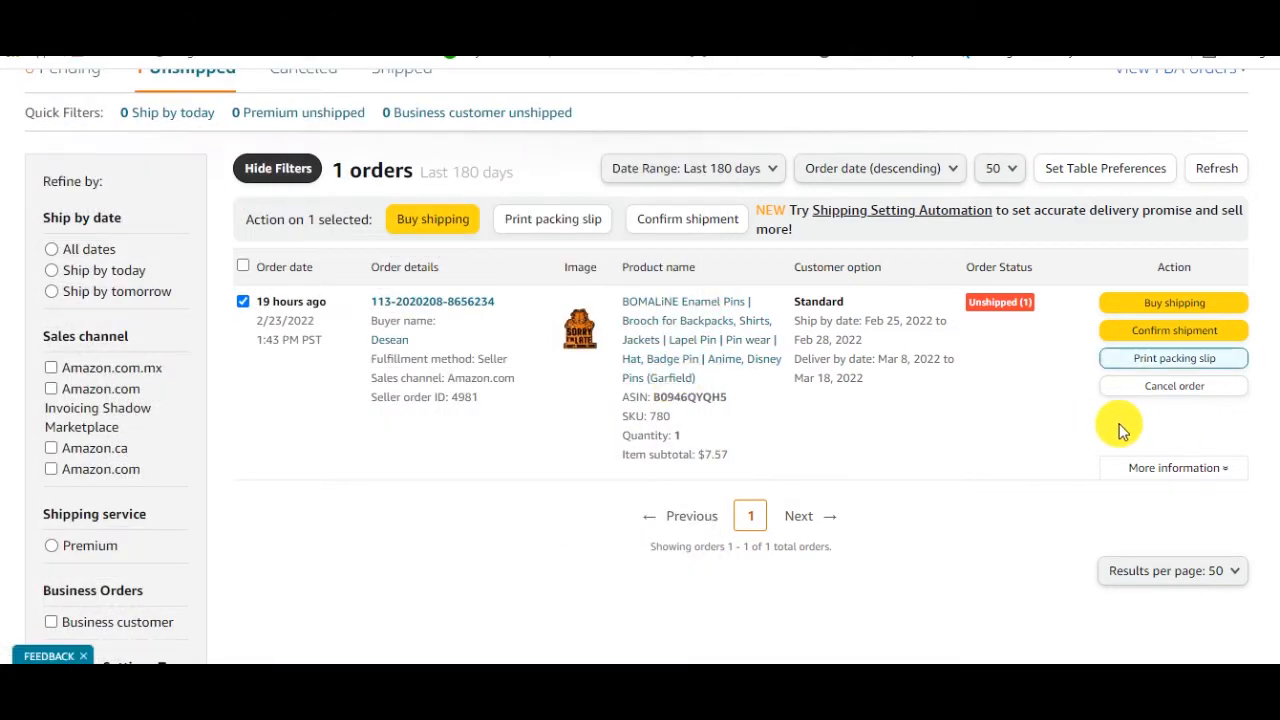
Open the shipment confirmation form for the unshipped order and choose quantity 1 for the item
{"action": "left_click", "coordinate": [1186, 342]}
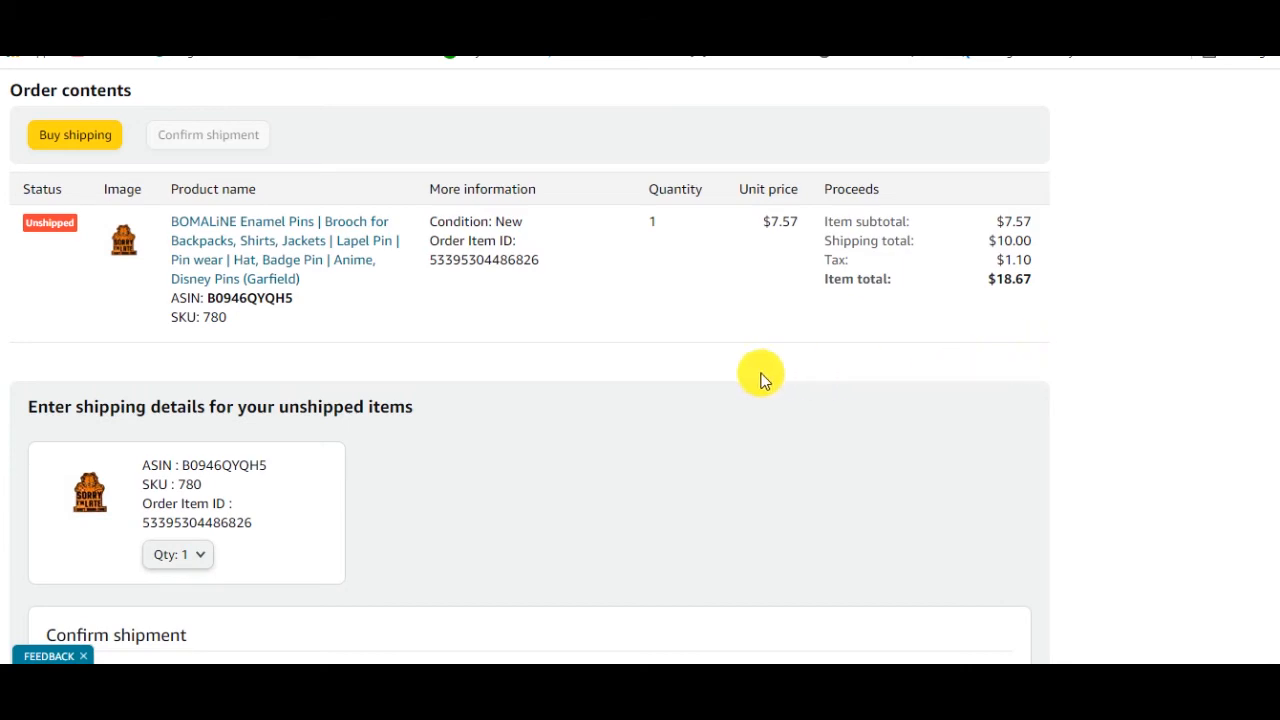
{"action": "scroll", "coordinate": [760, 372], "scroll_direction": "down", "scroll_amount": 3}
{"action": "scroll", "coordinate": [714, 374], "scroll_direction": "up", "scroll_amount": 6}
{"action": "scroll", "coordinate": [715, 378], "scroll_direction": "down", "scroll_amount": 6}
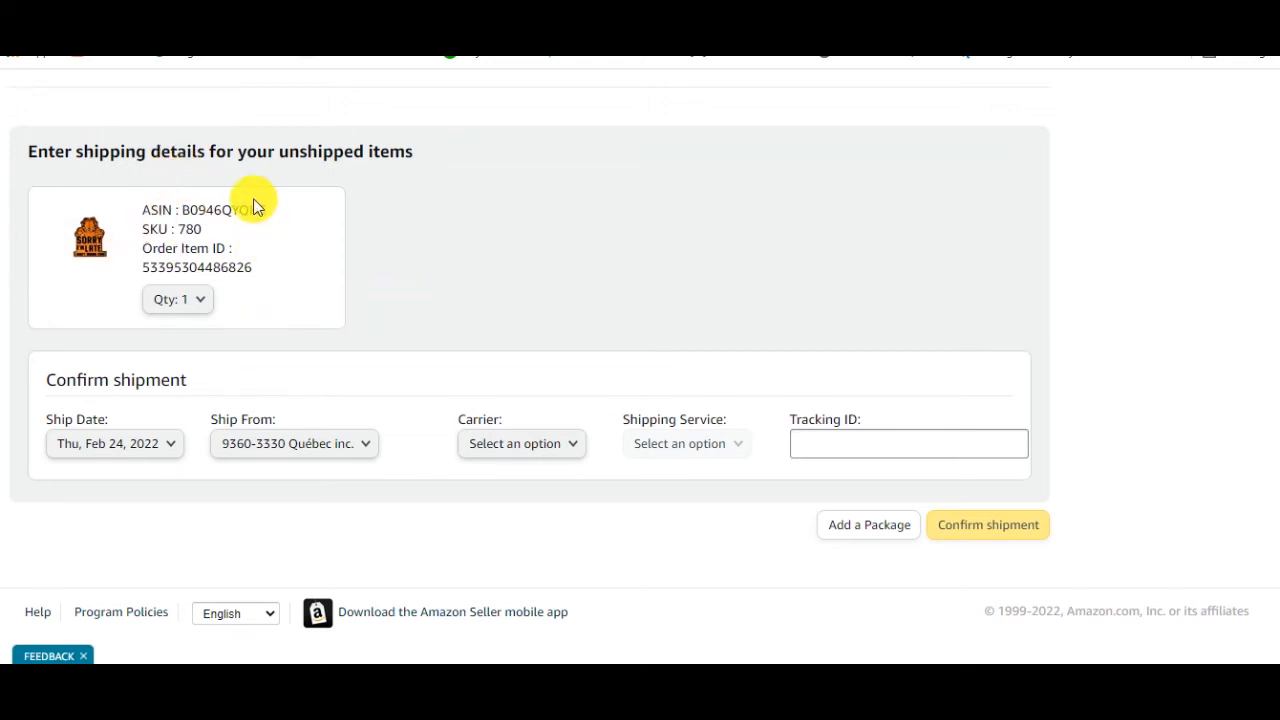
{"action": "left_click", "coordinate": [203, 304]}
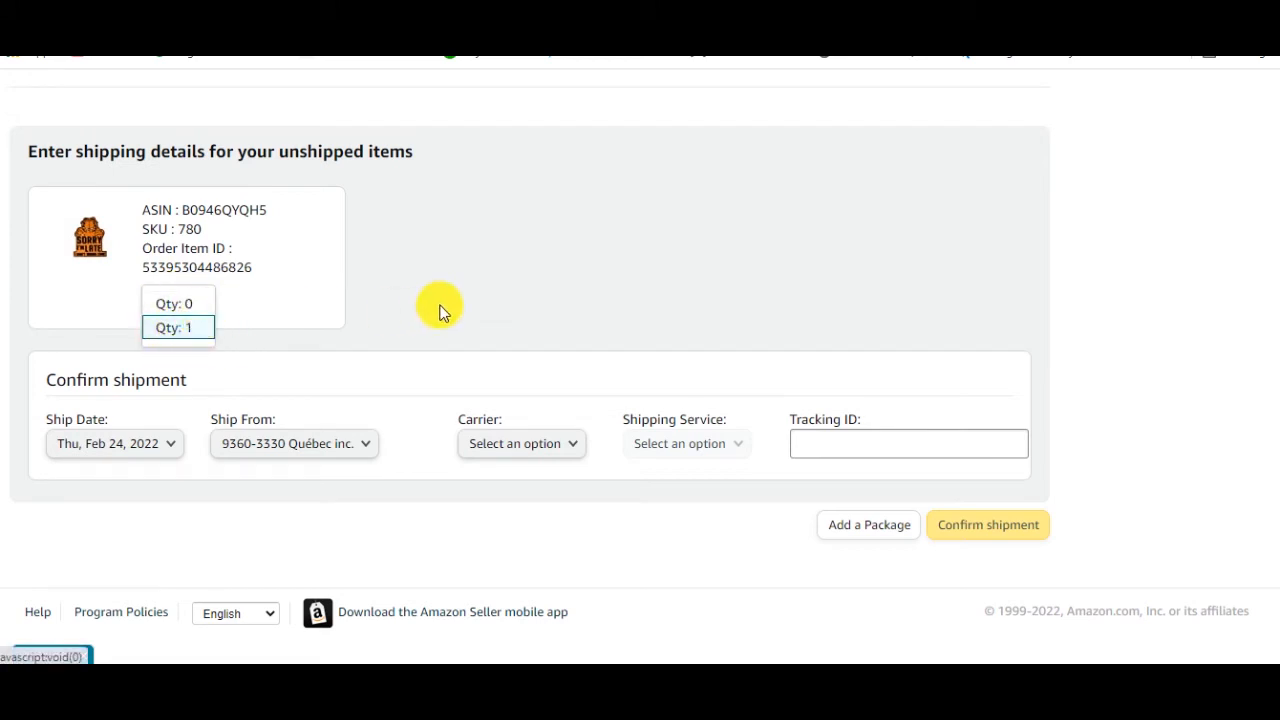
{"action": "left_click", "coordinate": [205, 326]}
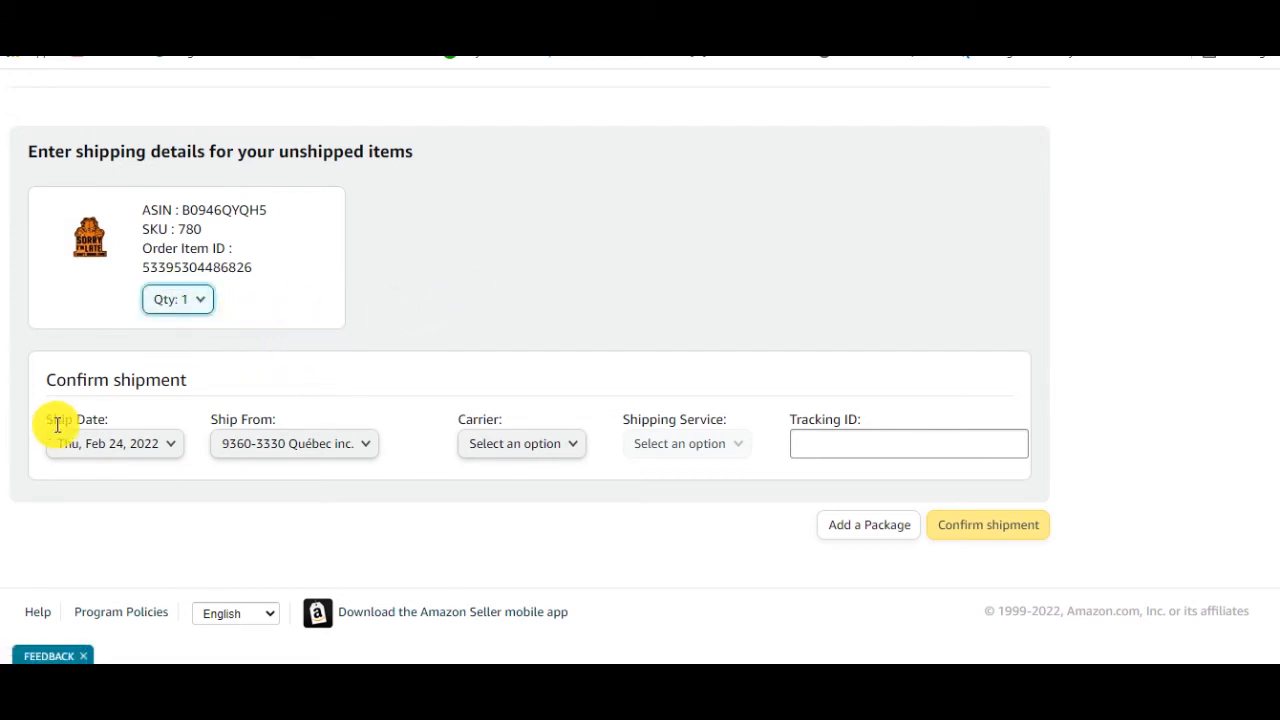
Check the ship date and the ship-from location in the shipment confirmation details
{"action": "left_click_drag", "start_coordinate": [49, 408], "coordinate": [137, 466]}
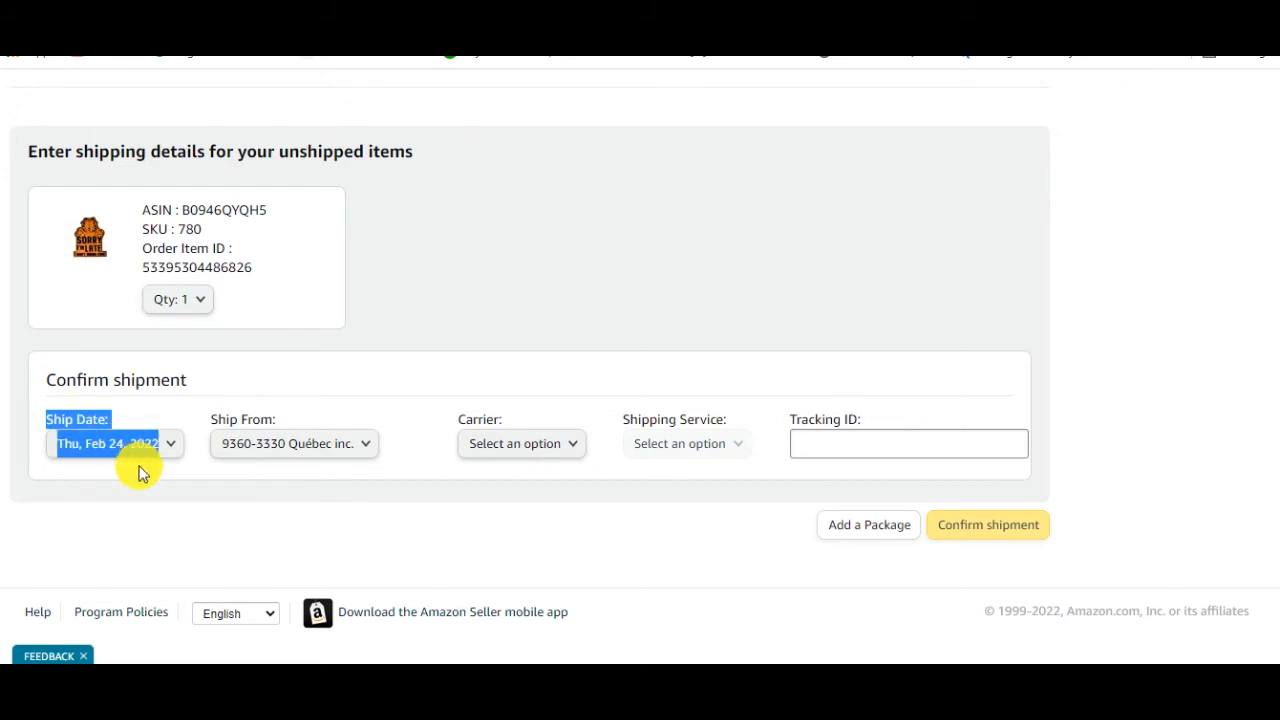
{"action": "left_click", "coordinate": [314, 418]}
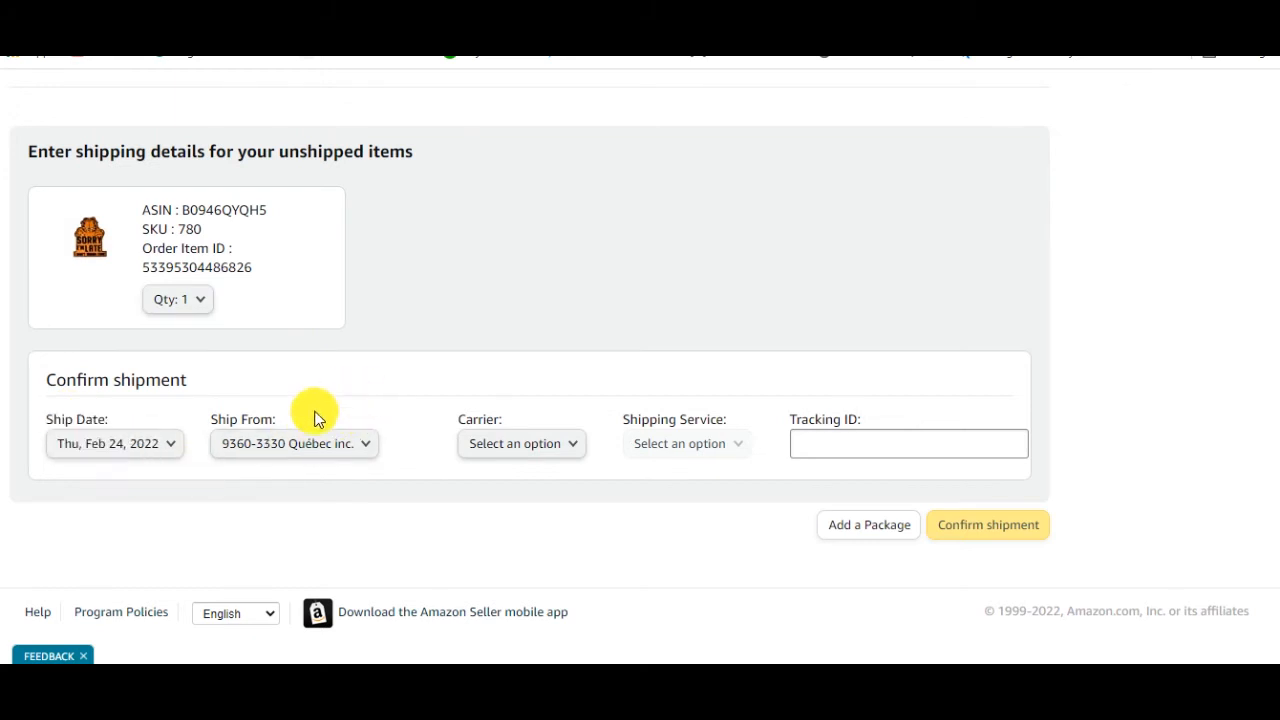
{"action": "triple_click", "coordinate": [241, 417]}
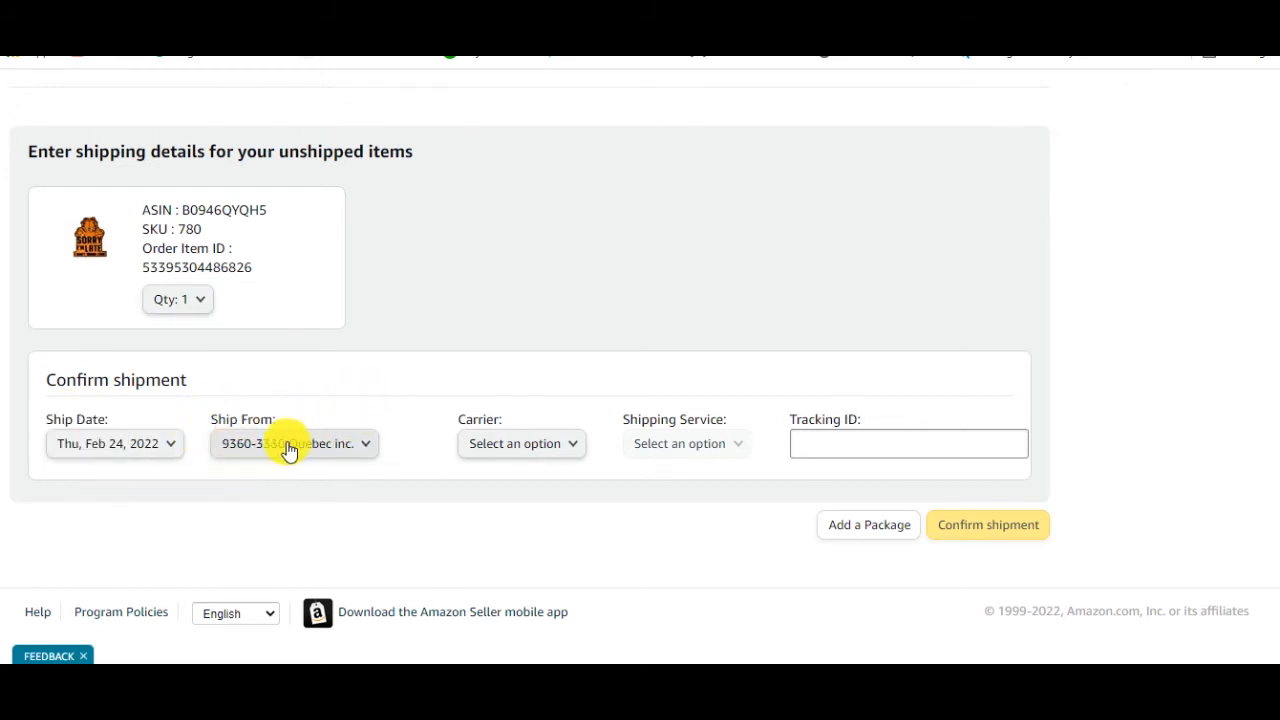
{"action": "left_click_drag", "start_coordinate": [213, 414], "coordinate": [320, 455]}
{"action": "left_click", "coordinate": [367, 460]}
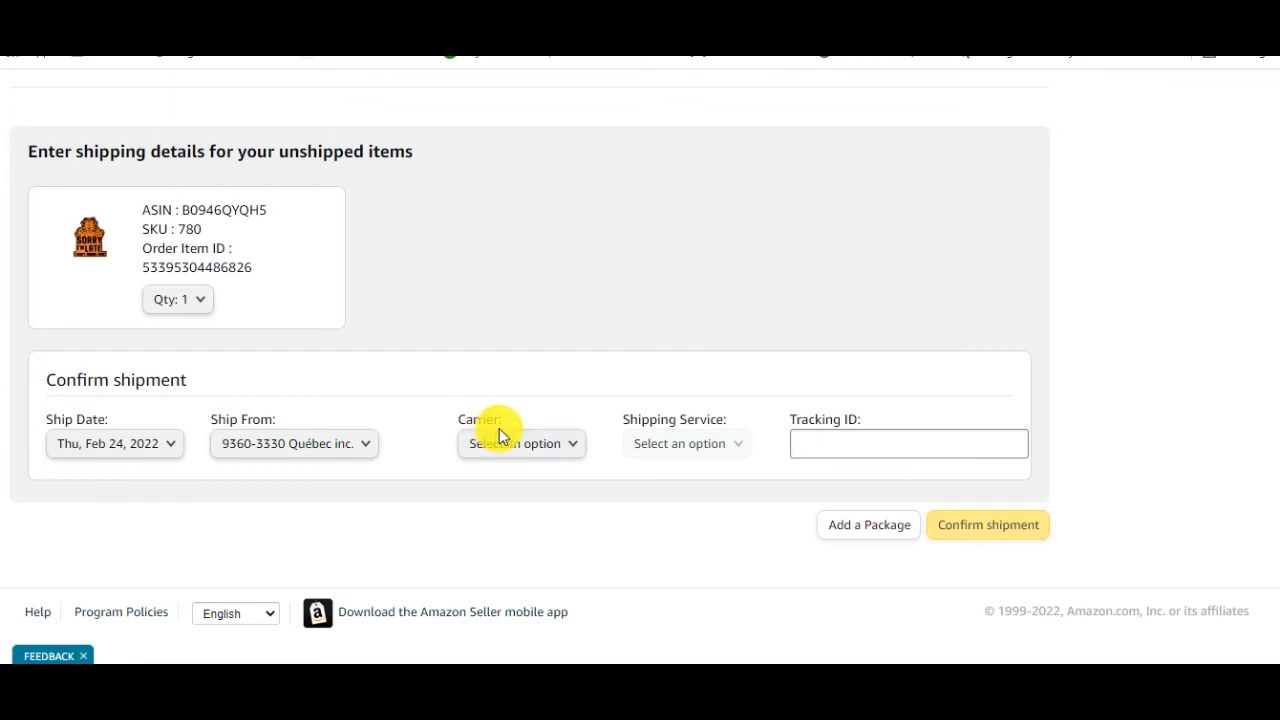
Look through the available carriers and select USPS as the carrier for the shipment
{"action": "left_click", "coordinate": [572, 455]}
{"action": "scroll", "coordinate": [569, 314], "scroll_direction": "down", "scroll_amount": 4}
{"action": "scroll", "coordinate": [569, 316], "scroll_direction": "up", "scroll_amount": 4}
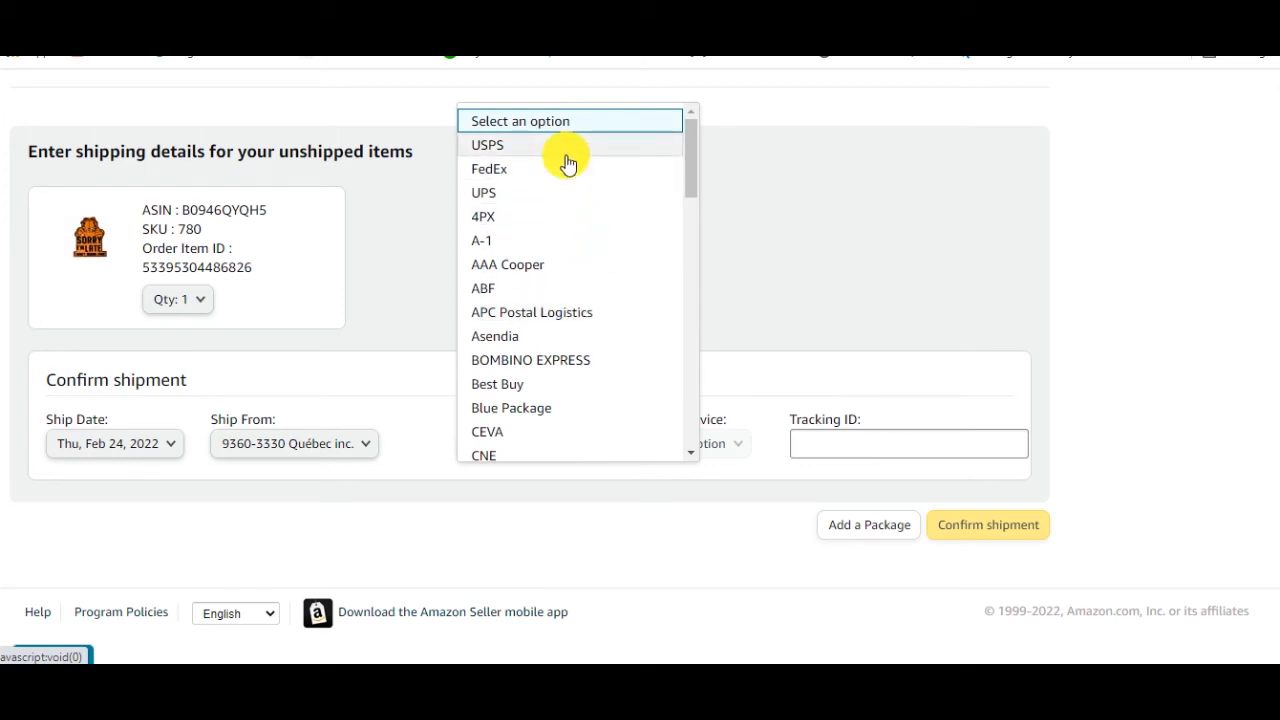
{"action": "left_click", "coordinate": [791, 217]}
{"action": "left_click", "coordinate": [574, 446]}
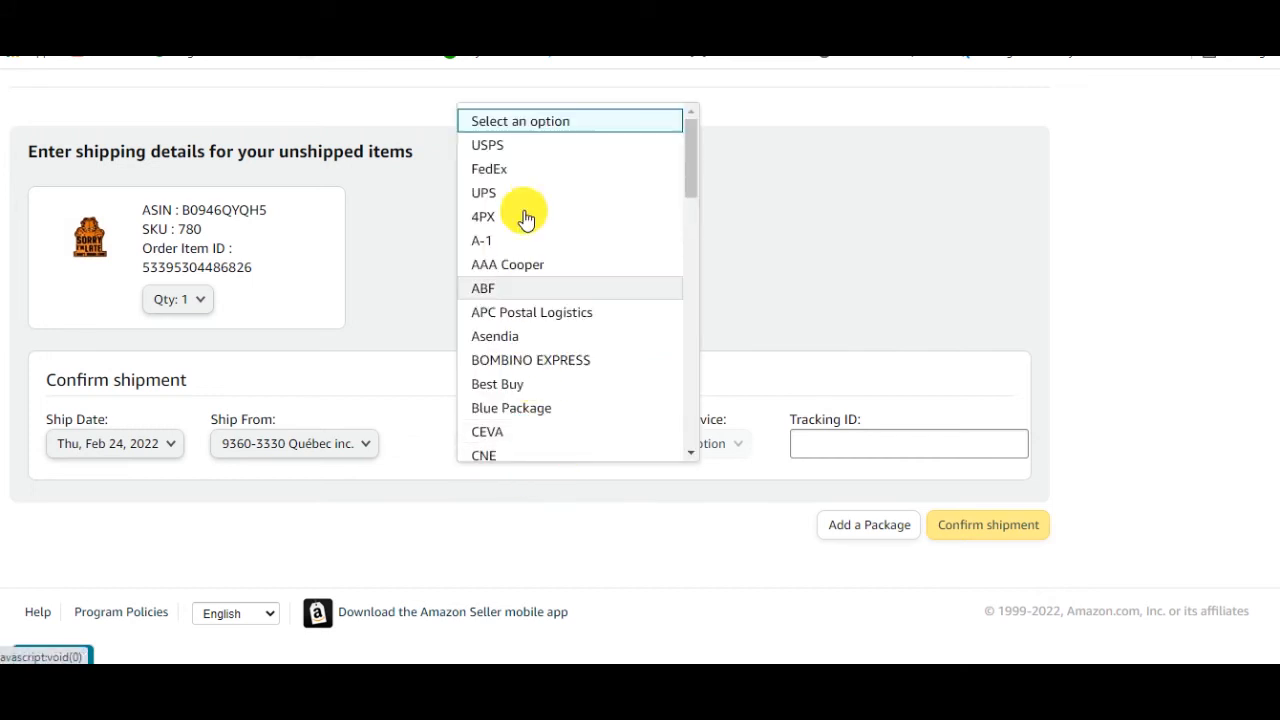
{"action": "left_click", "coordinate": [574, 148]}
{"action": "scroll", "coordinate": [520, 395], "scroll_direction": "down", "scroll_amount": 2}
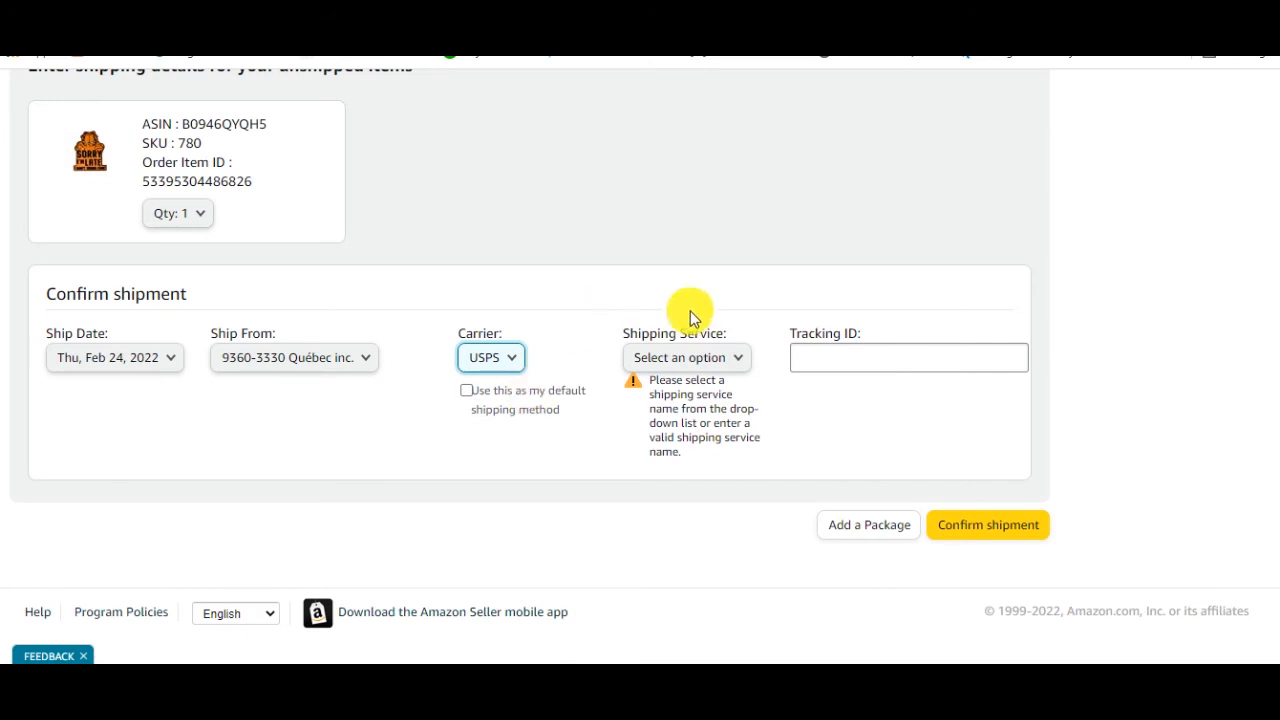
Review the USPS shipping services and select USPS First Class for the shipment
{"action": "left_click", "coordinate": [731, 362]}
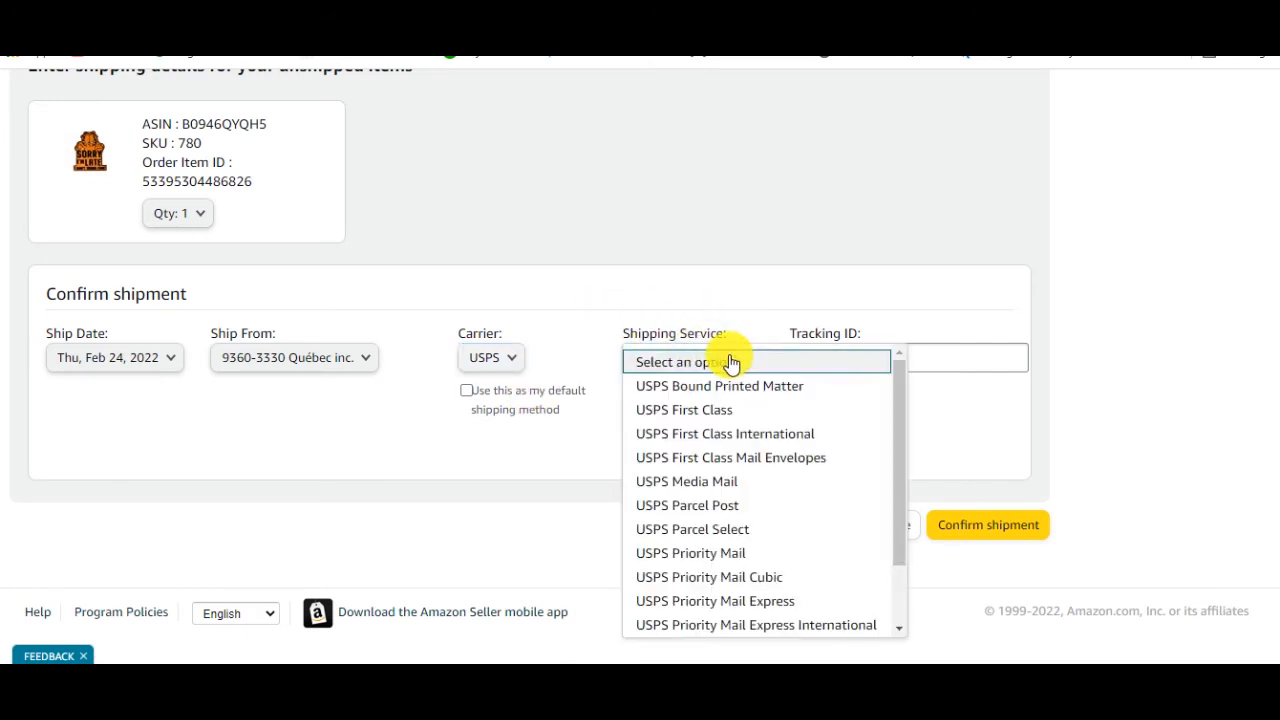
{"action": "scroll", "coordinate": [714, 406], "scroll_direction": "down", "scroll_amount": 2}
{"action": "scroll", "coordinate": [729, 420], "scroll_direction": "up", "scroll_amount": 2}
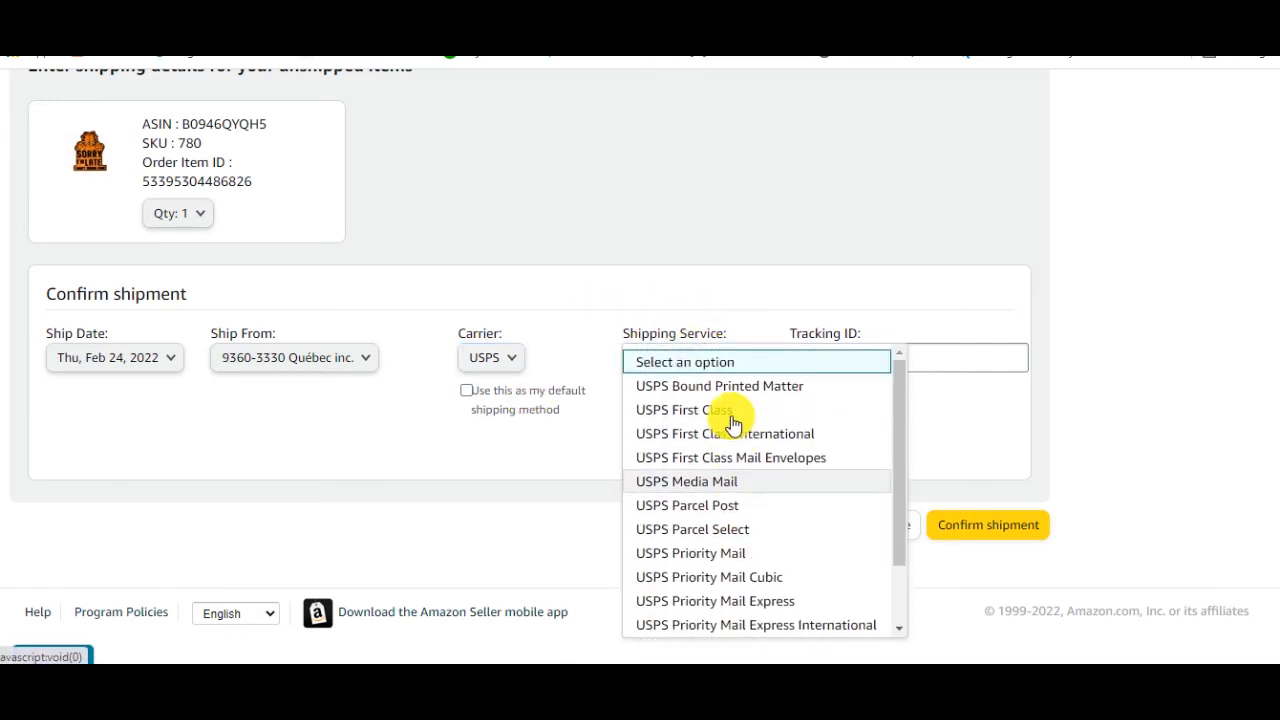
{"action": "scroll", "coordinate": [747, 418], "scroll_direction": "down", "scroll_amount": 2}
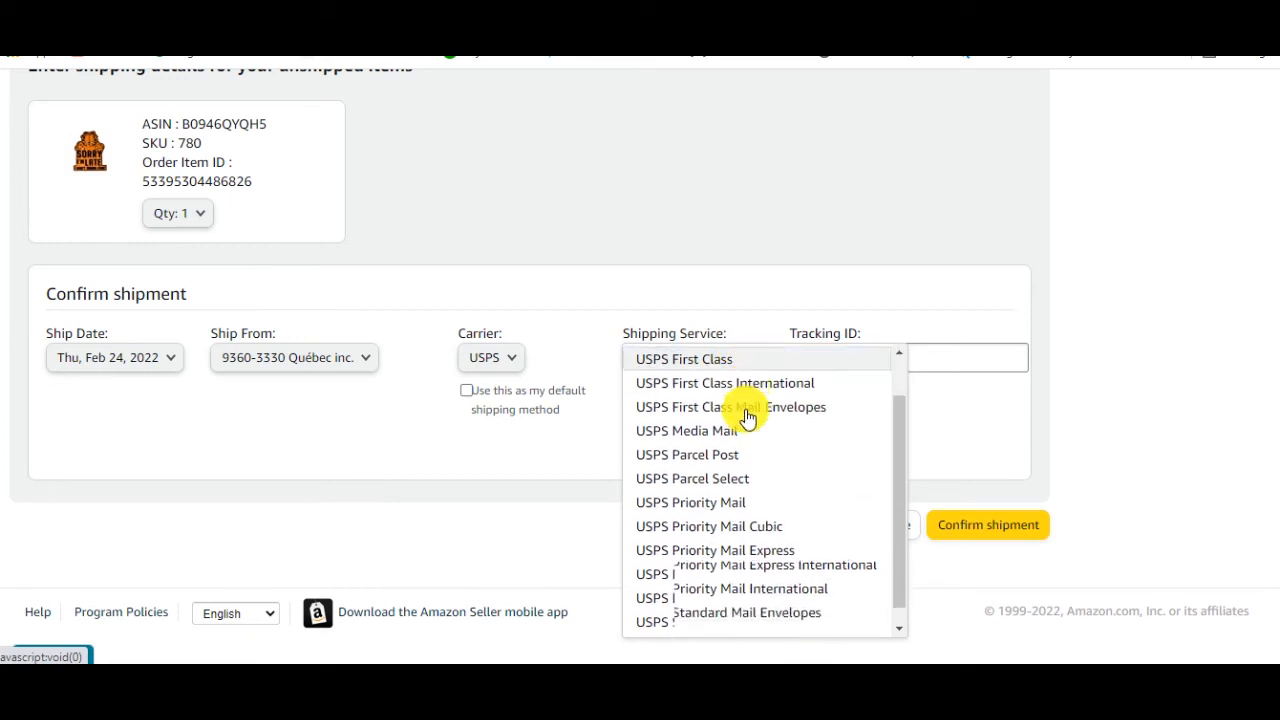
{"action": "scroll", "coordinate": [719, 514], "scroll_direction": "up", "scroll_amount": 2}
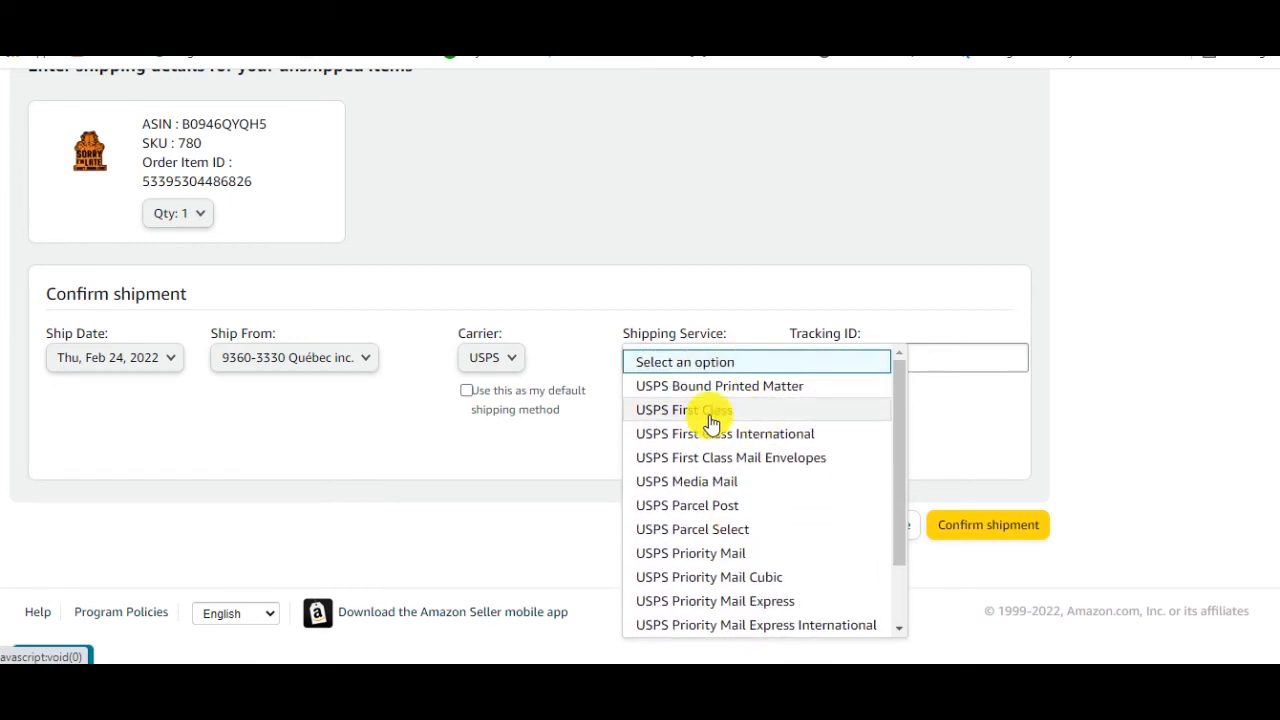
{"action": "left_click", "coordinate": [733, 411]}
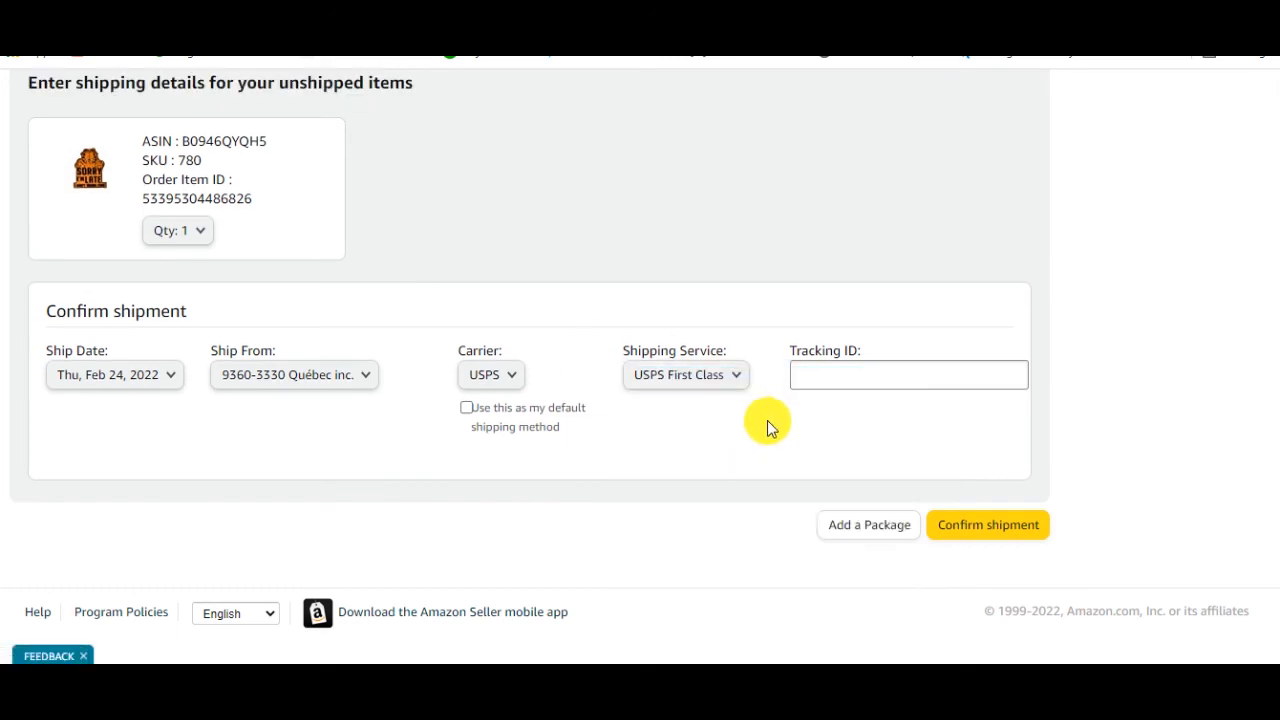
Review the order contents against the selected shipment details, and activate the empty Tracking ID field
{"action": "scroll", "coordinate": [742, 422], "scroll_direction": "up", "scroll_amount": 4}
{"action": "scroll", "coordinate": [742, 422], "scroll_direction": "down", "scroll_amount": 4}
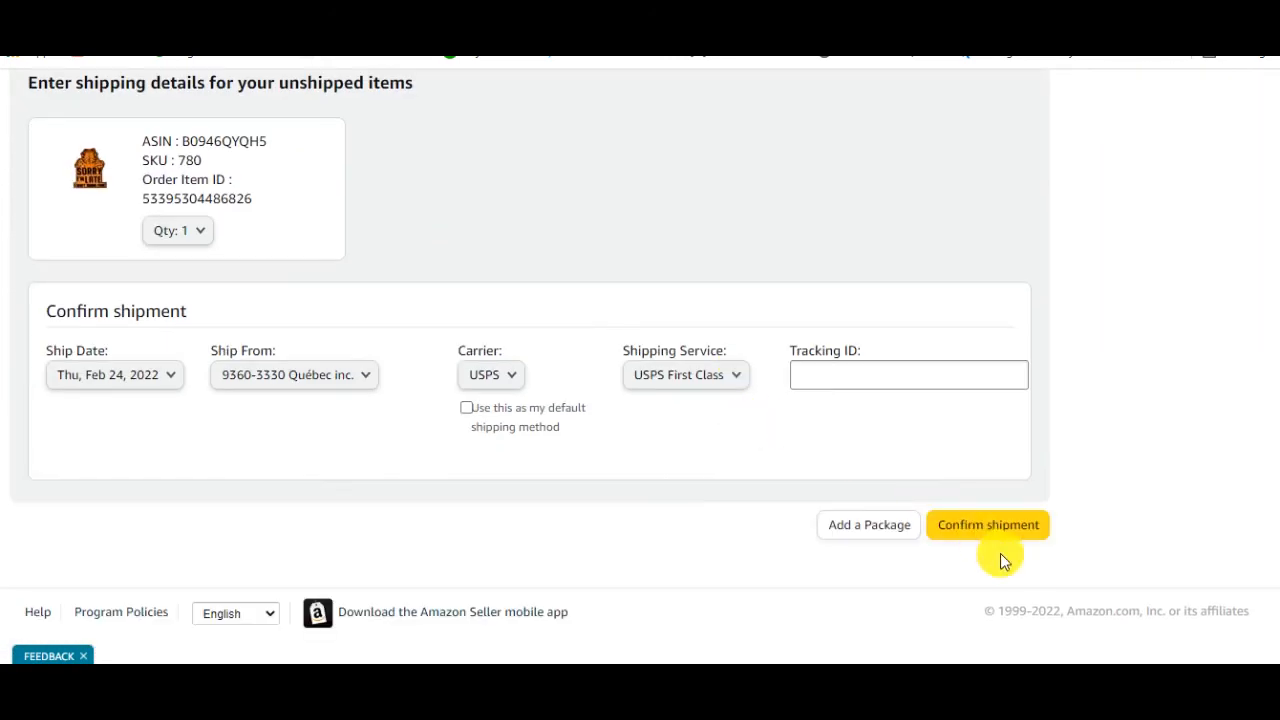
{"action": "scroll", "coordinate": [1066, 526], "scroll_direction": "up", "scroll_amount": 5}
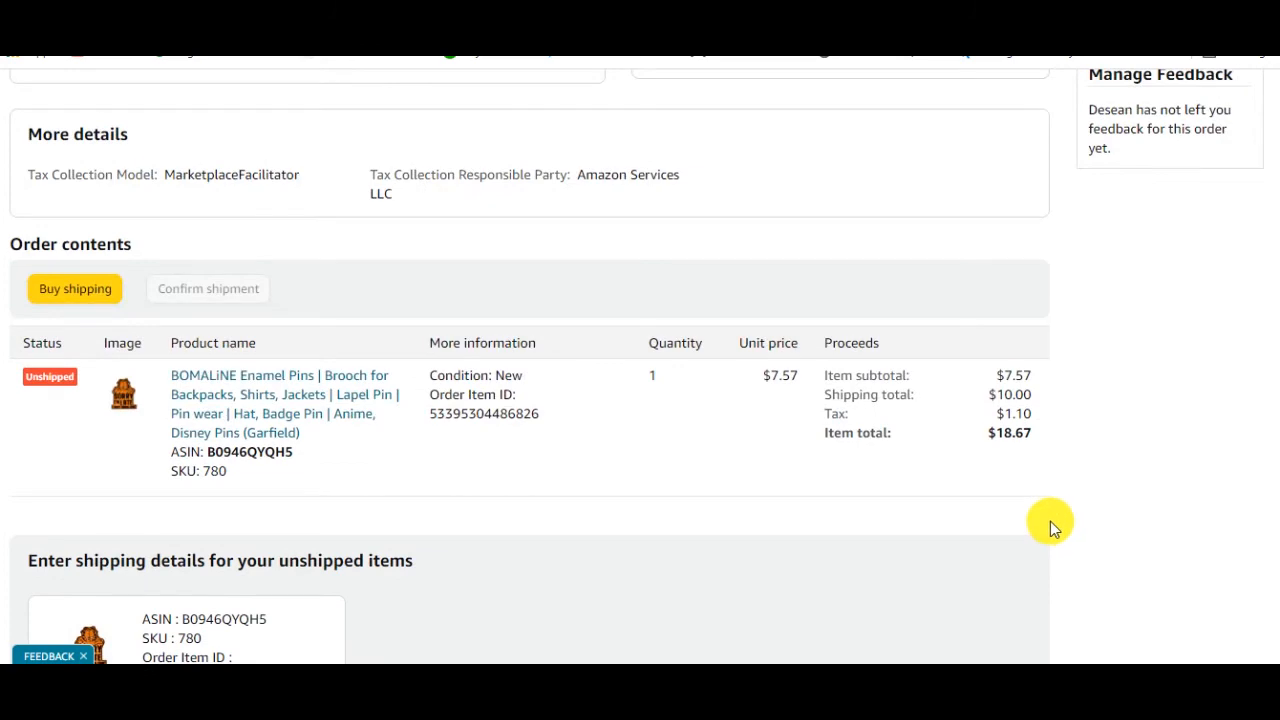
{"action": "scroll", "coordinate": [1051, 523], "scroll_direction": "down", "scroll_amount": 5}
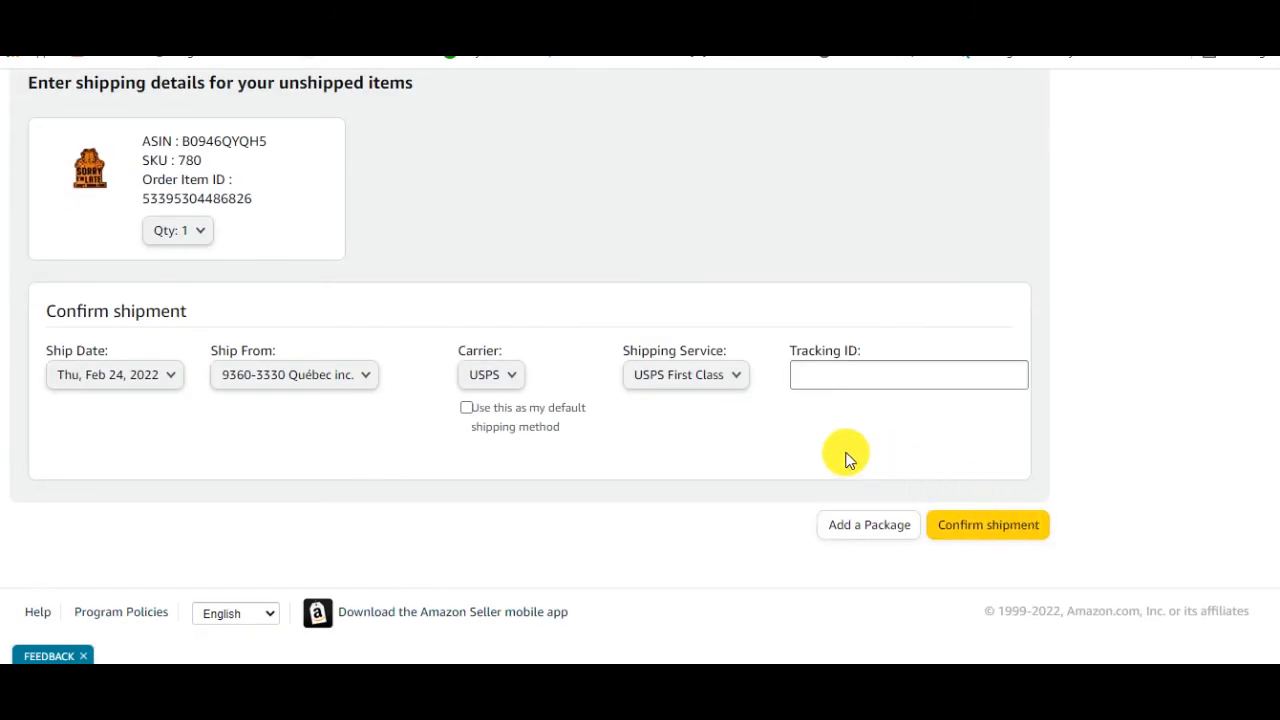
{"action": "scroll", "coordinate": [845, 458], "scroll_direction": "up", "scroll_amount": 5}
{"action": "scroll", "coordinate": [856, 451], "scroll_direction": "down", "scroll_amount": 5}
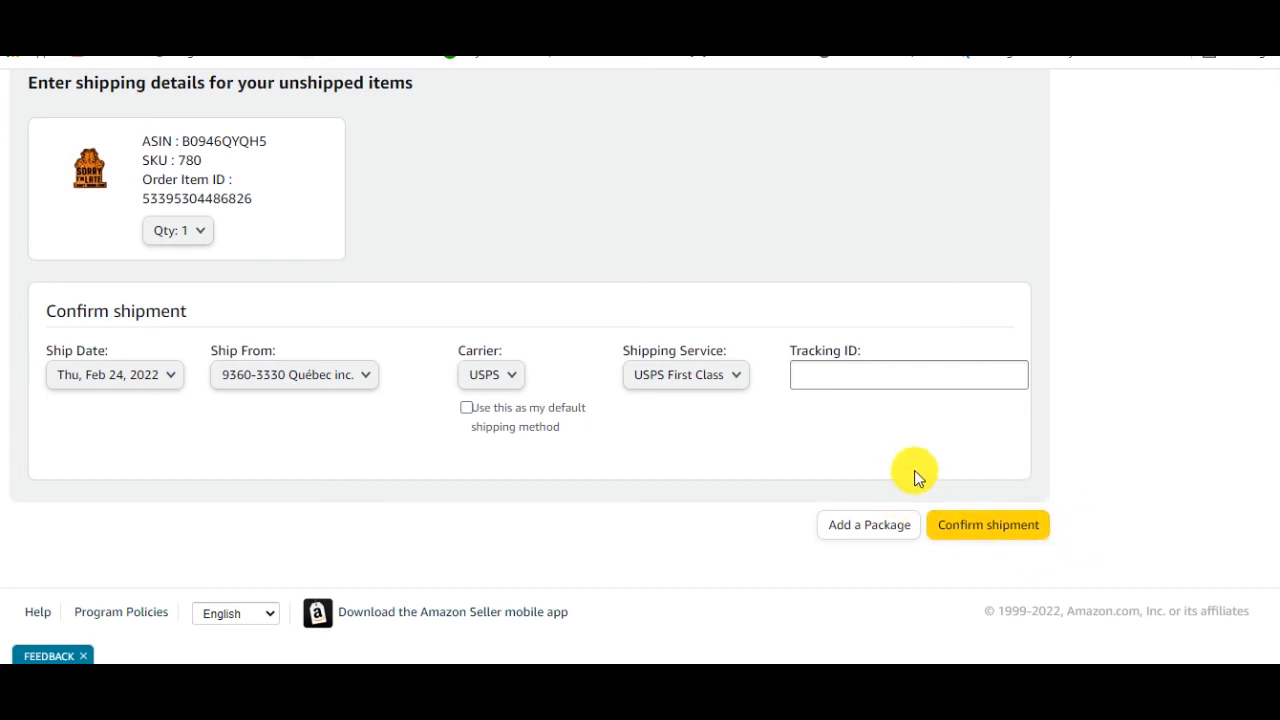
{"action": "scroll", "coordinate": [983, 472], "scroll_direction": "up", "scroll_amount": 4}
{"action": "scroll", "coordinate": [983, 474], "scroll_direction": "down", "scroll_amount": 3}
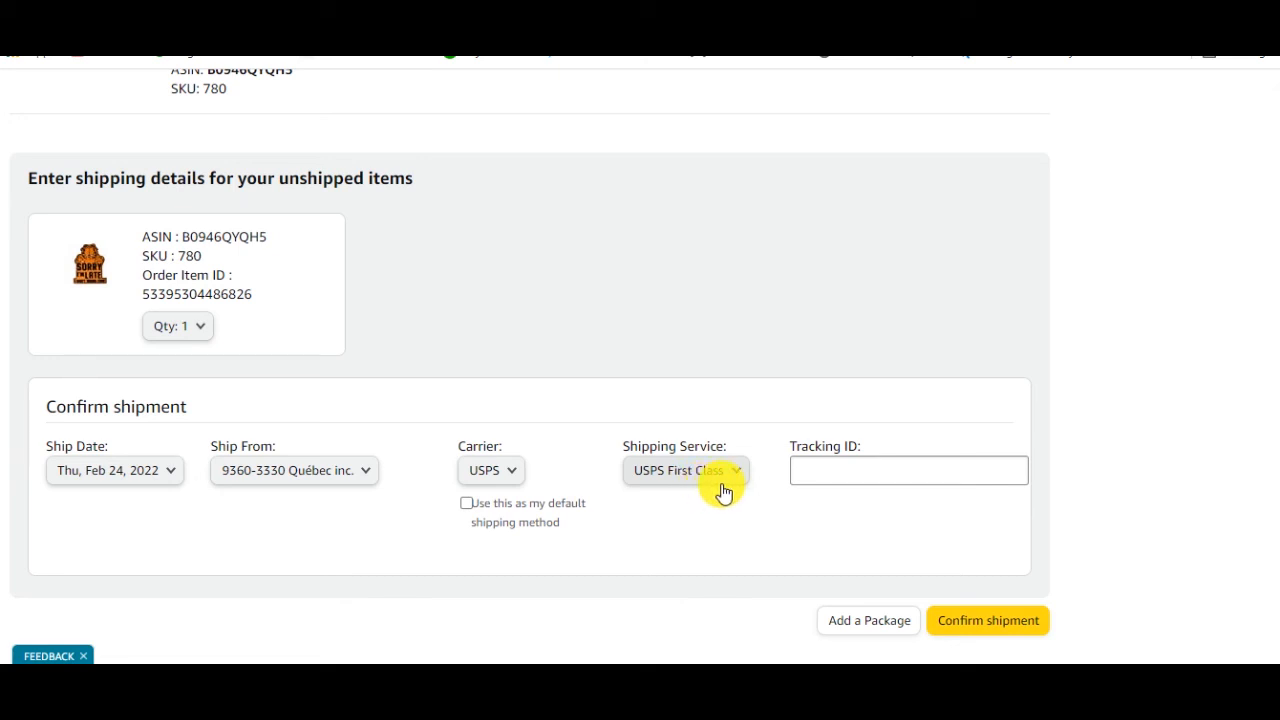
{"action": "scroll", "coordinate": [708, 509], "scroll_direction": "up", "scroll_amount": 3}
{"action": "scroll", "coordinate": [708, 509], "scroll_direction": "down", "scroll_amount": 3}
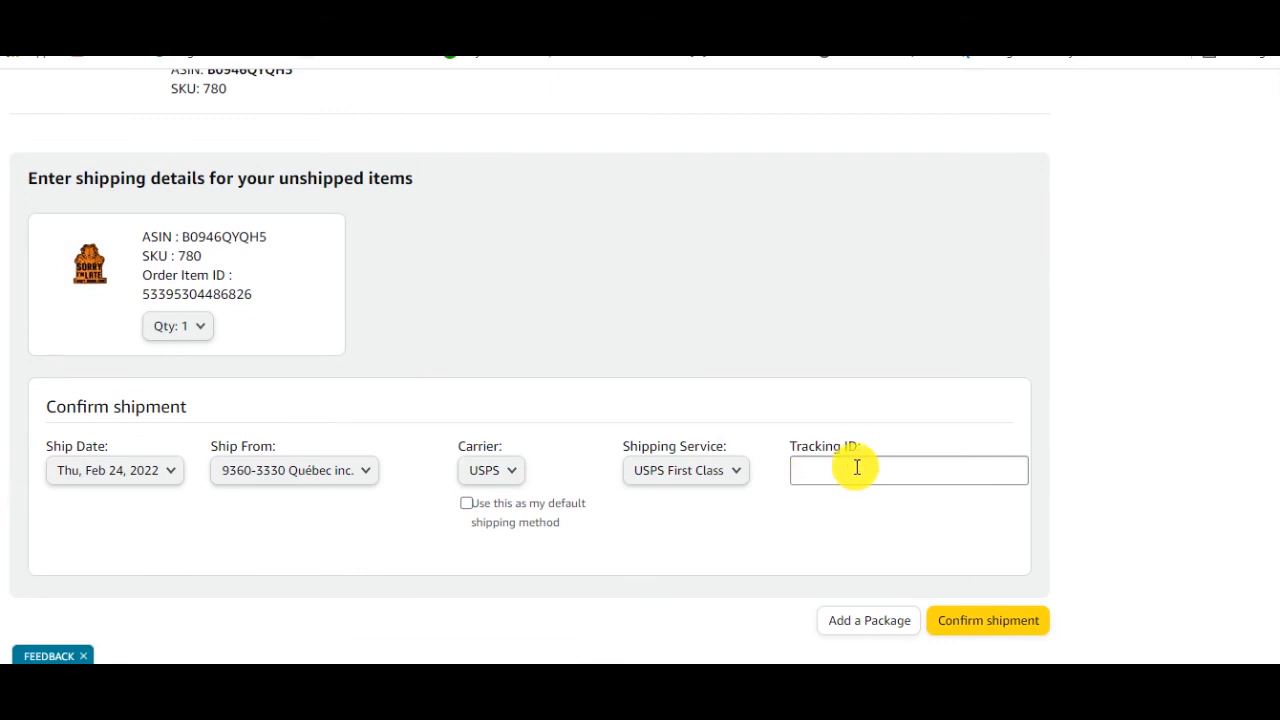
{"action": "left_click", "coordinate": [918, 477]}
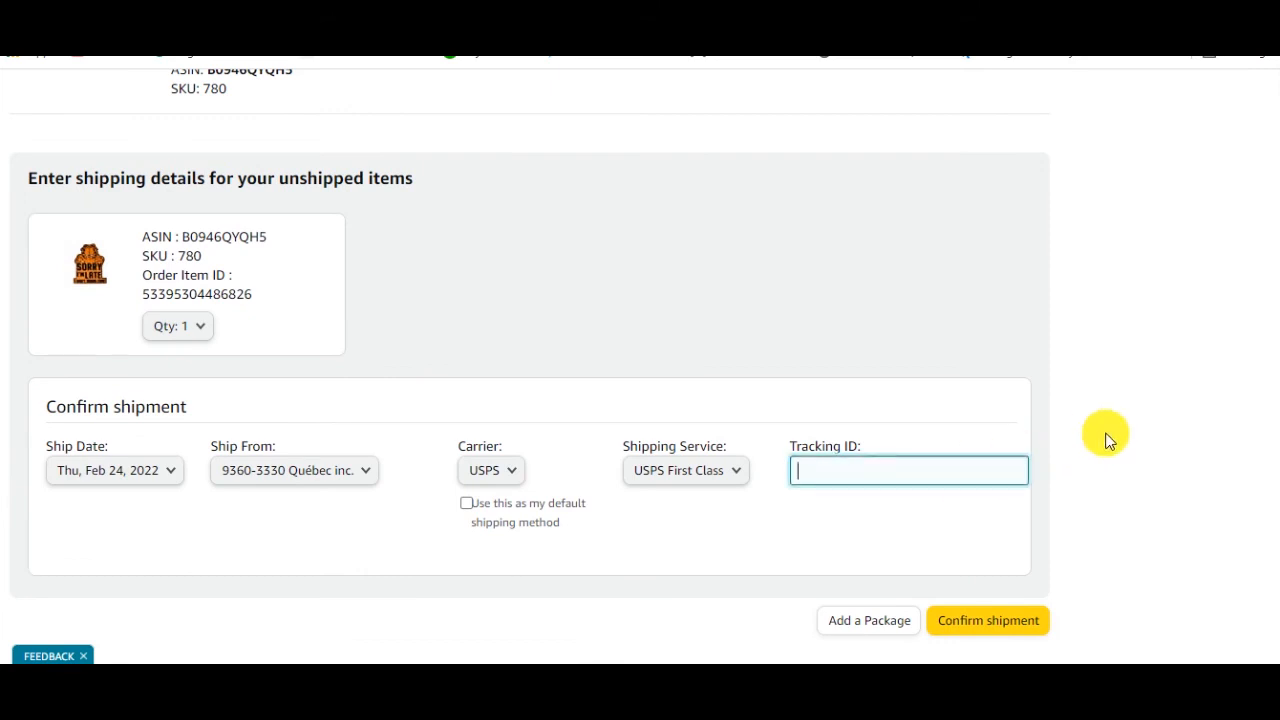
{"action": "scroll", "coordinate": [1104, 434], "scroll_direction": "up", "scroll_amount": 2}
{"action": "scroll", "coordinate": [1100, 434], "scroll_direction": "down", "scroll_amount": 2}
{"action": "scroll", "coordinate": [1000, 420], "scroll_direction": "up", "scroll_amount": 5}
{"action": "scroll", "coordinate": [1000, 420], "scroll_direction": "down", "scroll_amount": 2}
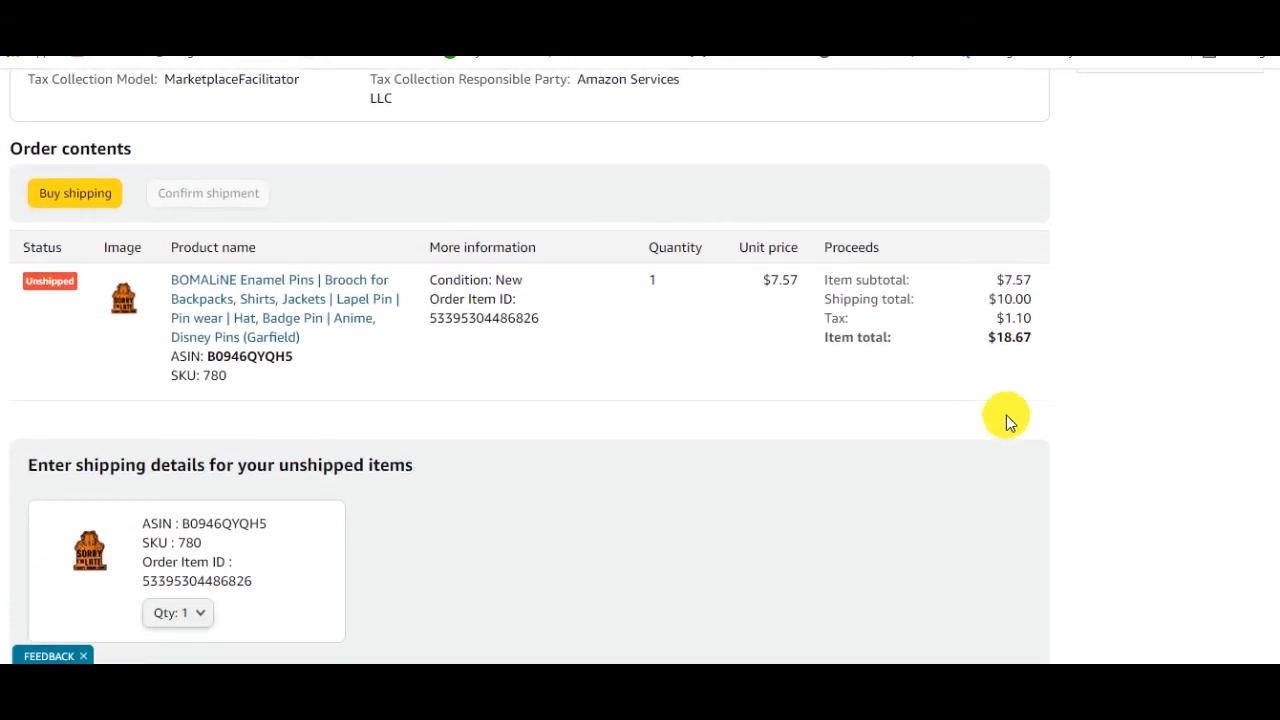
{"action": "scroll", "coordinate": [1122, 412], "scroll_direction": "down", "scroll_amount": 4}
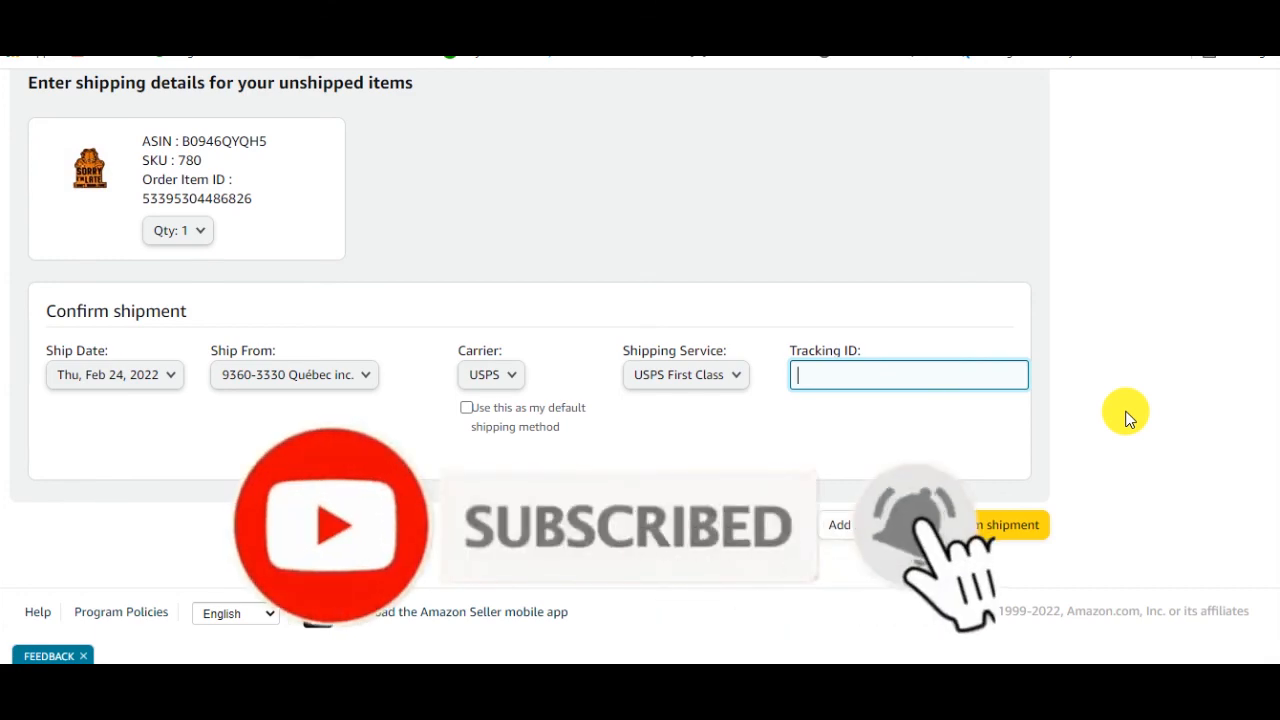
{"action": "scroll", "coordinate": [1137, 414], "scroll_direction": "up", "scroll_amount": 8}
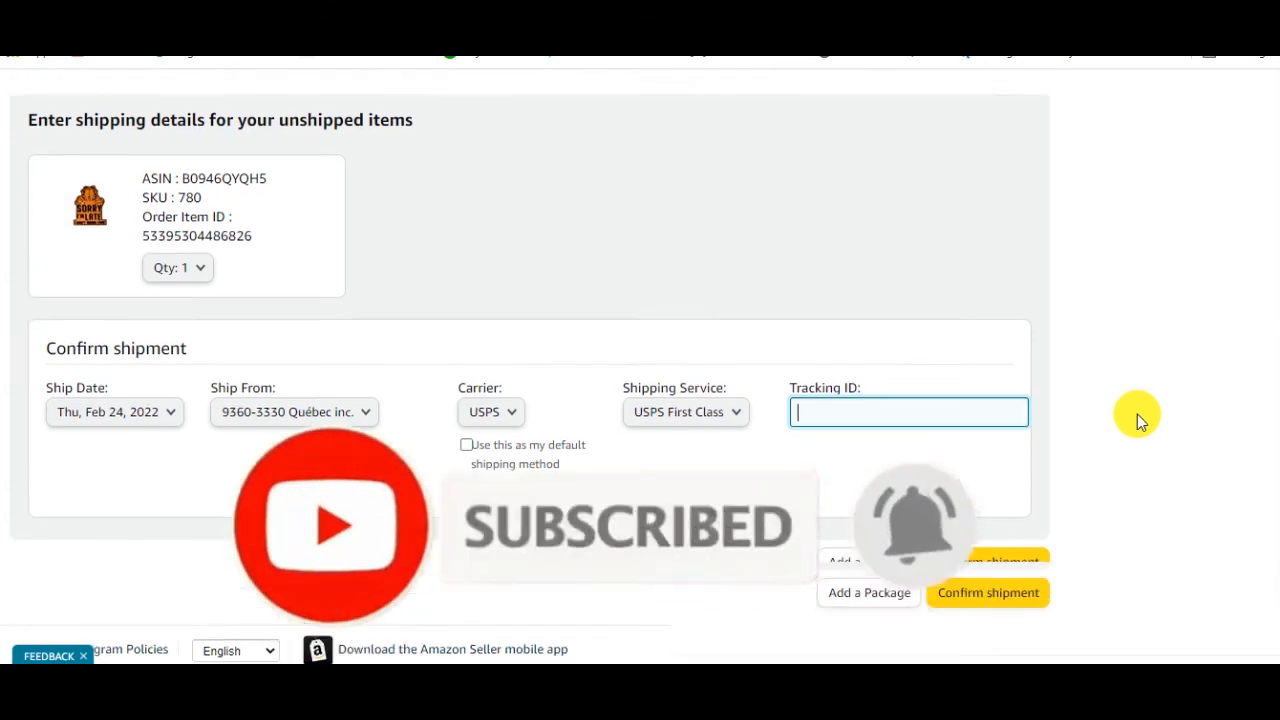
{"action": "scroll", "coordinate": [1137, 421], "scroll_direction": "down", "scroll_amount": 5}
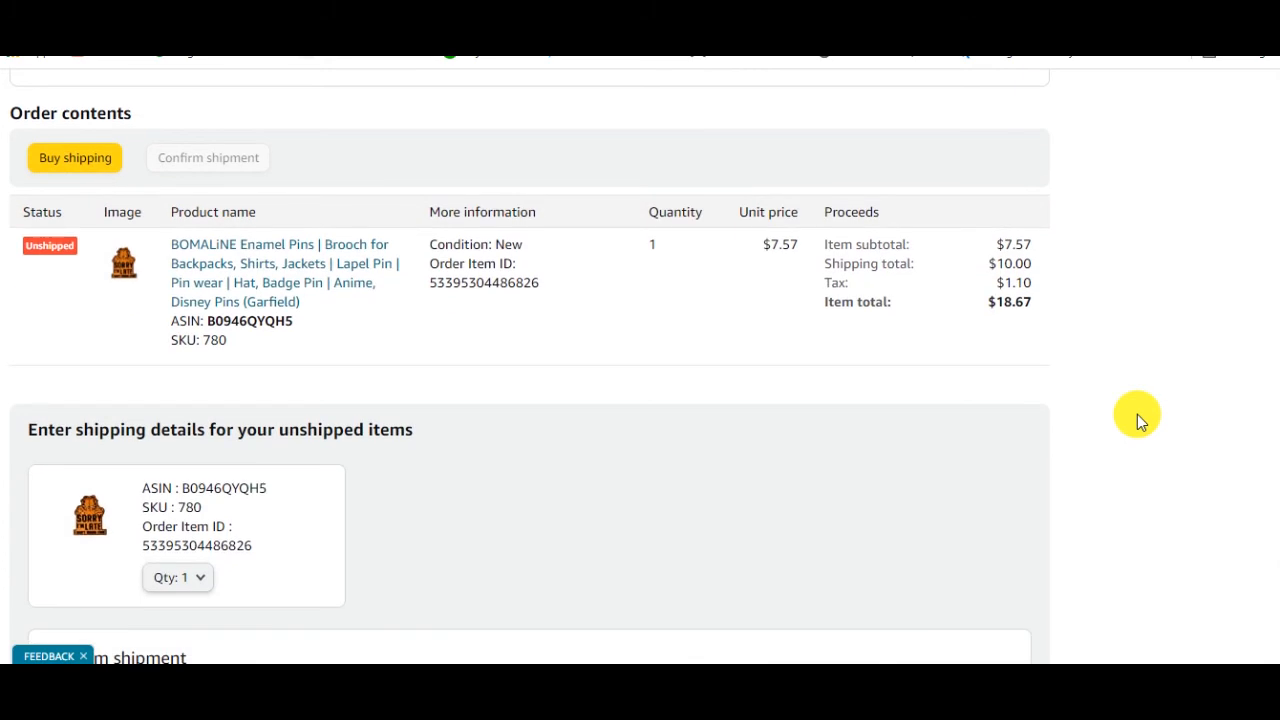
{"action": "scroll", "coordinate": [928, 358], "scroll_direction": "up", "scroll_amount": 5}
{"action": "scroll", "coordinate": [928, 349], "scroll_direction": "down", "scroll_amount": 4}
{"action": "scroll", "coordinate": [575, 402], "scroll_direction": "down", "scroll_amount": 5}
{"action": "scroll", "coordinate": [729, 354], "scroll_direction": "up", "scroll_amount": 7}
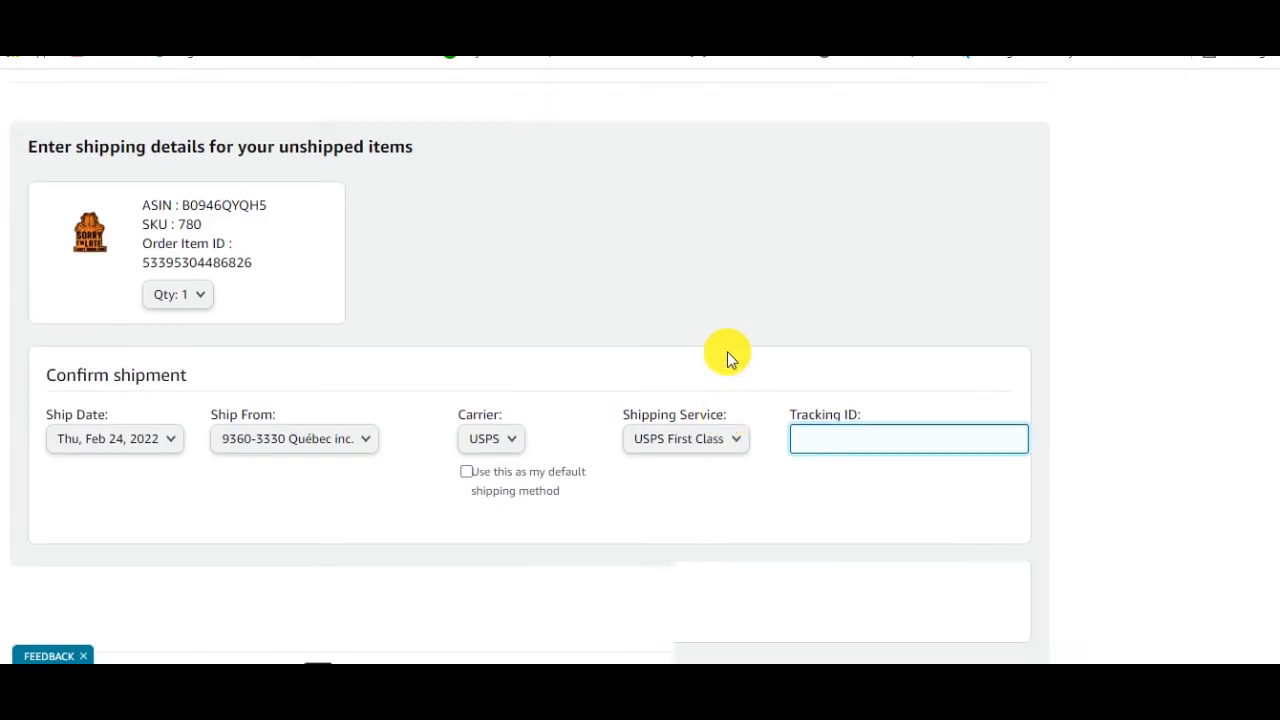
{"action": "scroll", "coordinate": [729, 354], "scroll_direction": "down", "scroll_amount": 6}
{"action": "scroll", "coordinate": [914, 486], "scroll_direction": "down", "scroll_amount": 2}
{"action": "scroll", "coordinate": [723, 337], "scroll_direction": "up", "scroll_amount": 7}
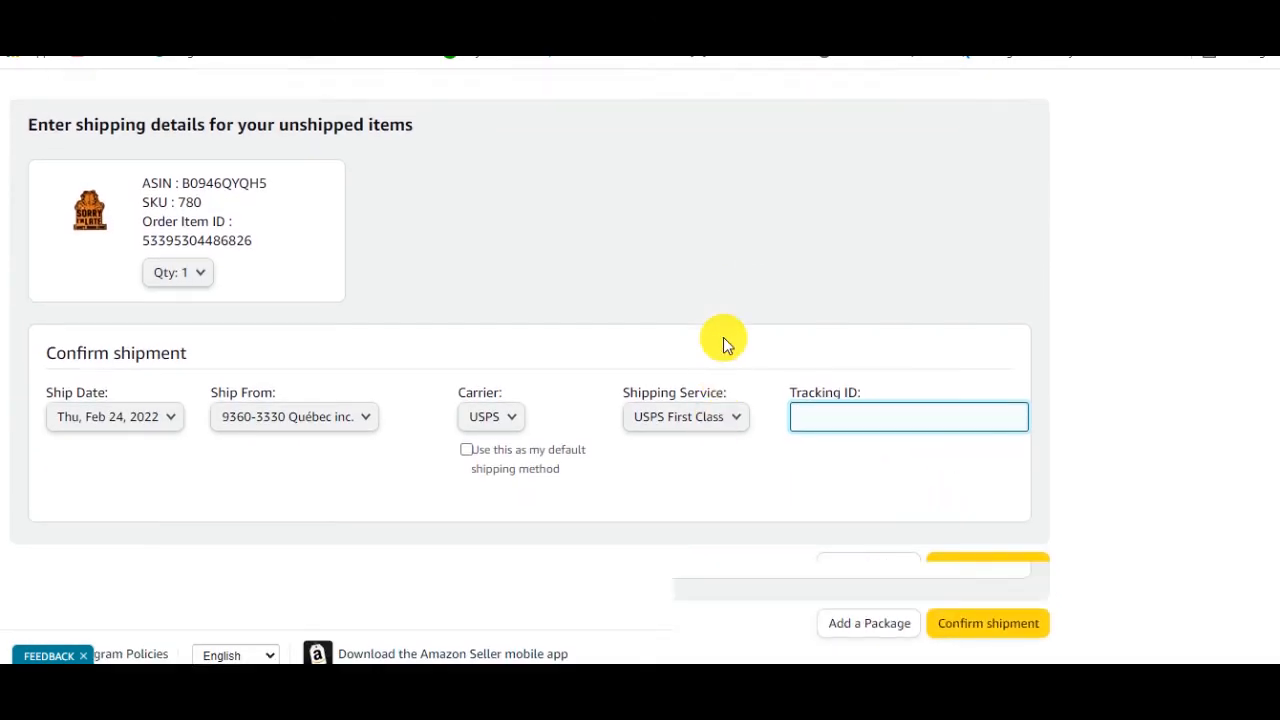
Leave the order details page and go back to managing the orders
{"action": "scroll", "coordinate": [723, 337], "scroll_direction": "up", "scroll_amount": 2}
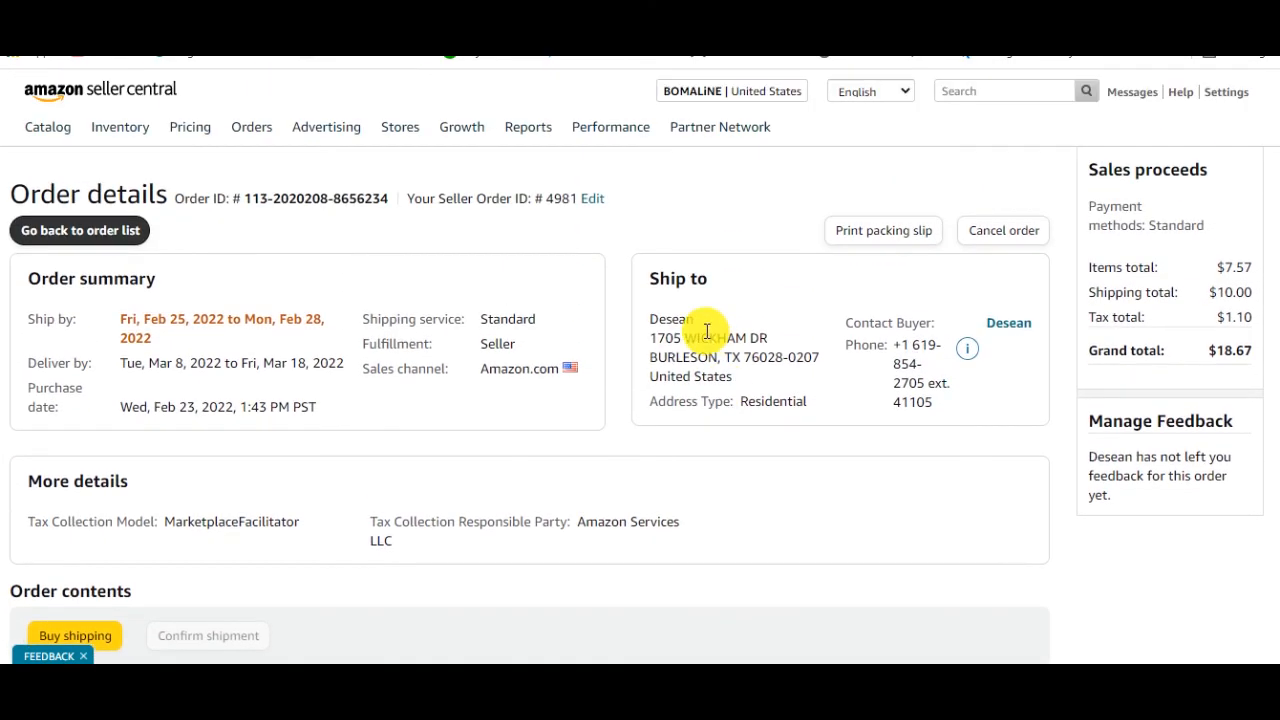
{"action": "mouse_move", "coordinate": [251, 127]}
{"action": "left_click", "coordinate": [378, 163]}
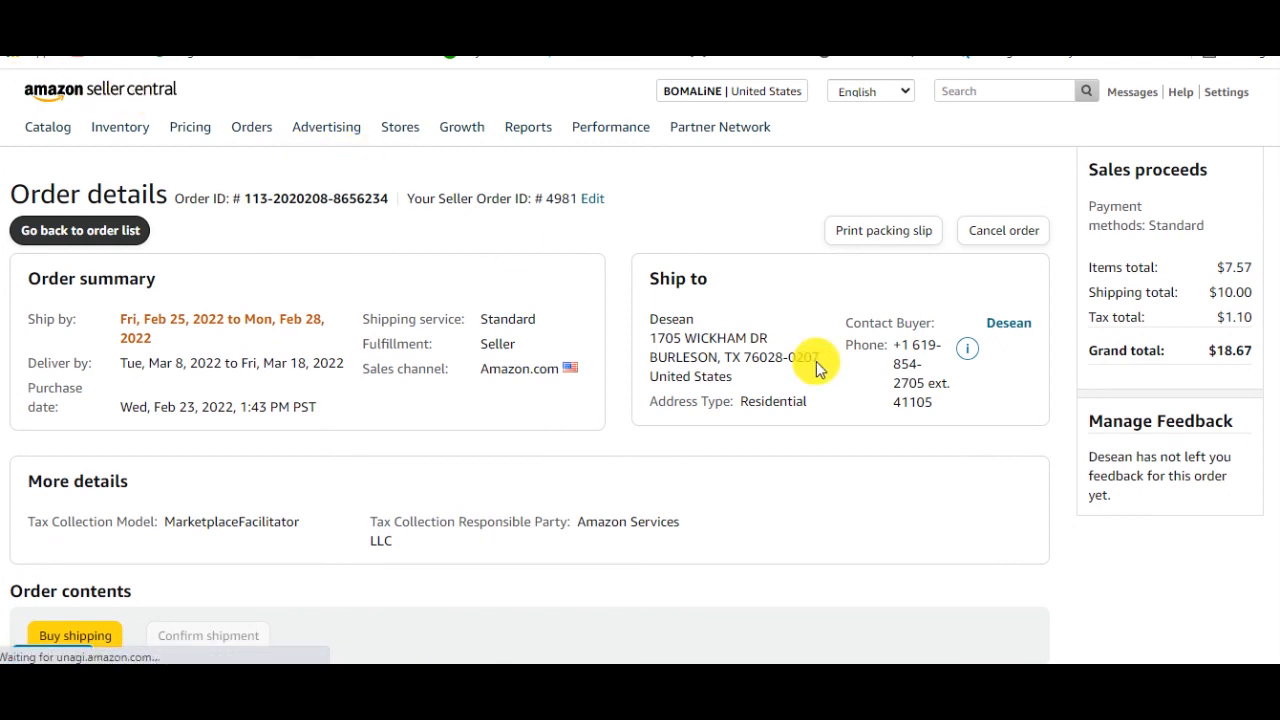